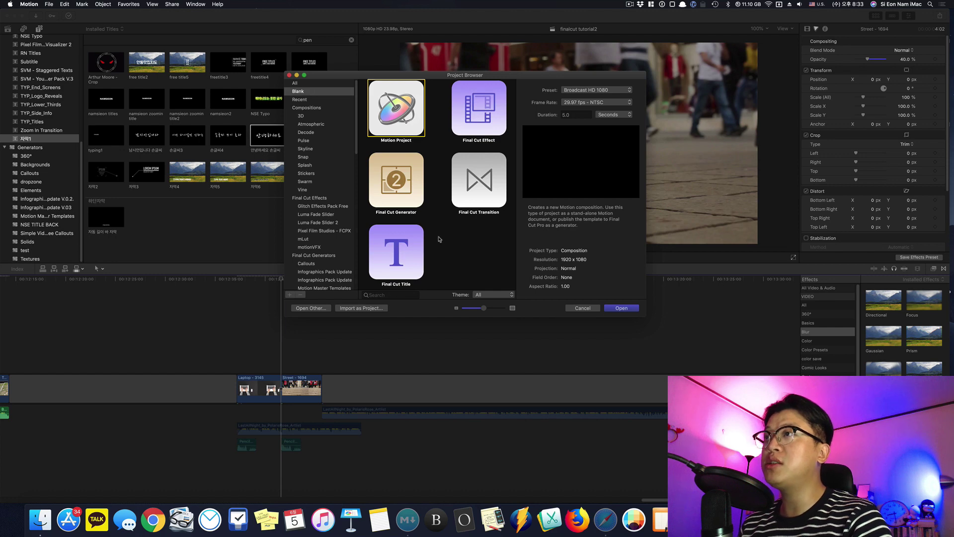
Step: Choose a Final Cut Title project with the Broadcast HD 1080 preset and a frame rate of 30 fps
left_click(400, 196)
left_click(396, 256)
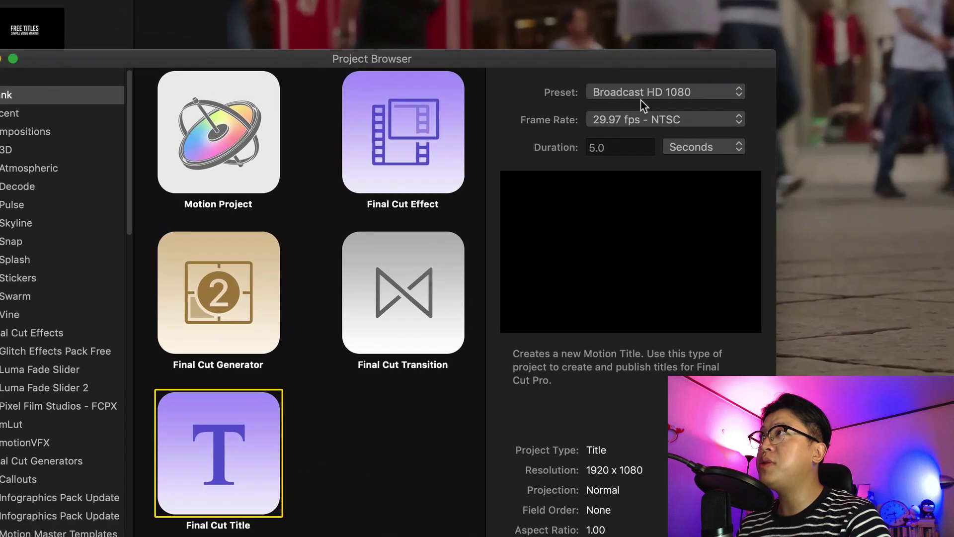
left_click(589, 91)
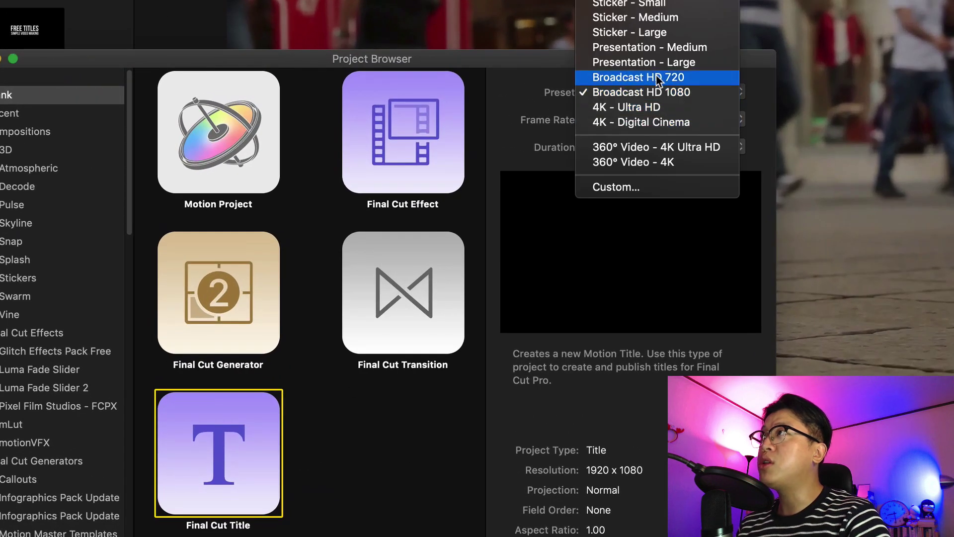
left_click(670, 94)
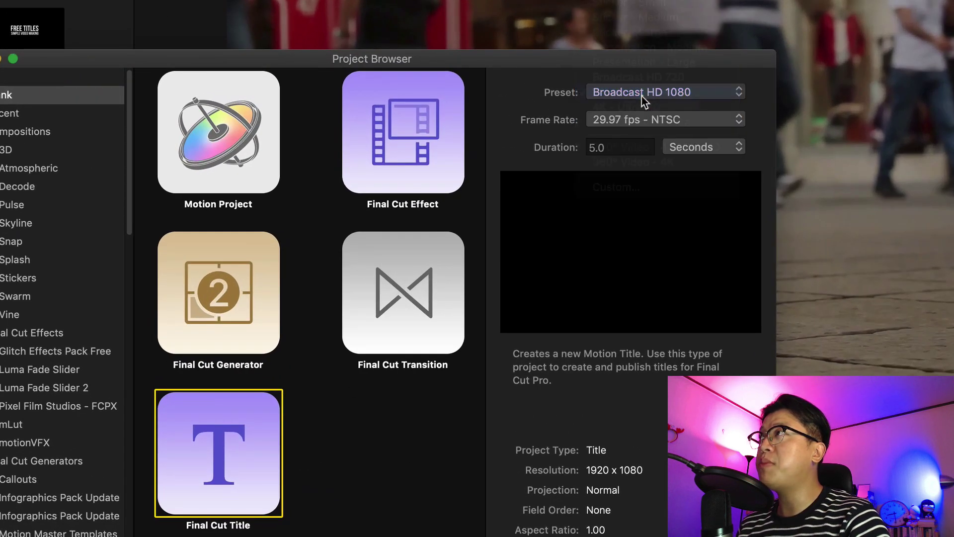
left_click(637, 124)
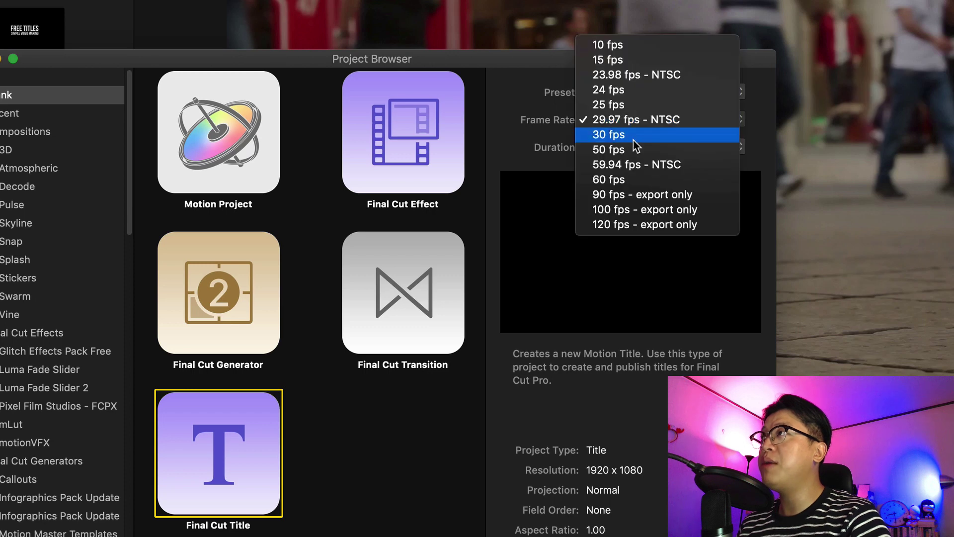
left_click(633, 139)
Step: Keep the project duration at 5.0 seconds and open the new title project
left_click(624, 147)
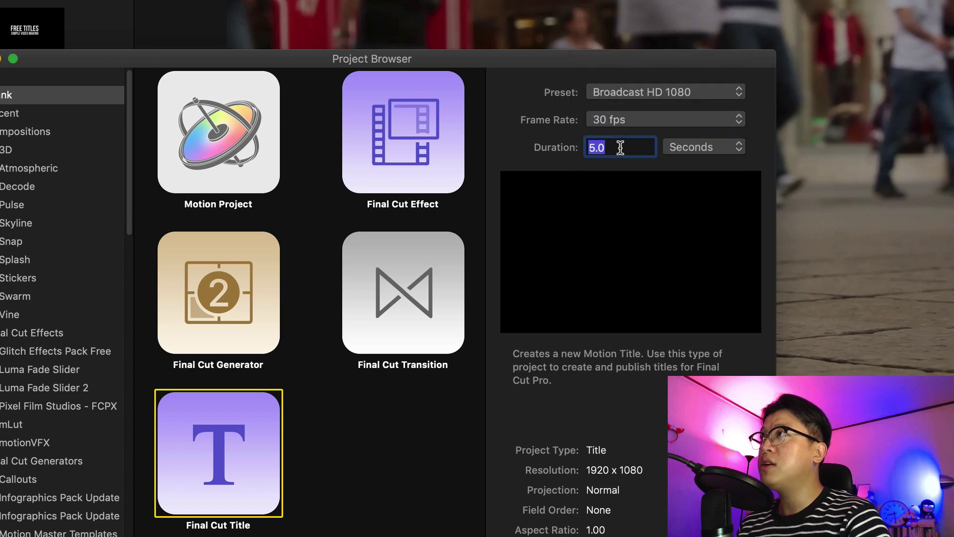
double_click(625, 147)
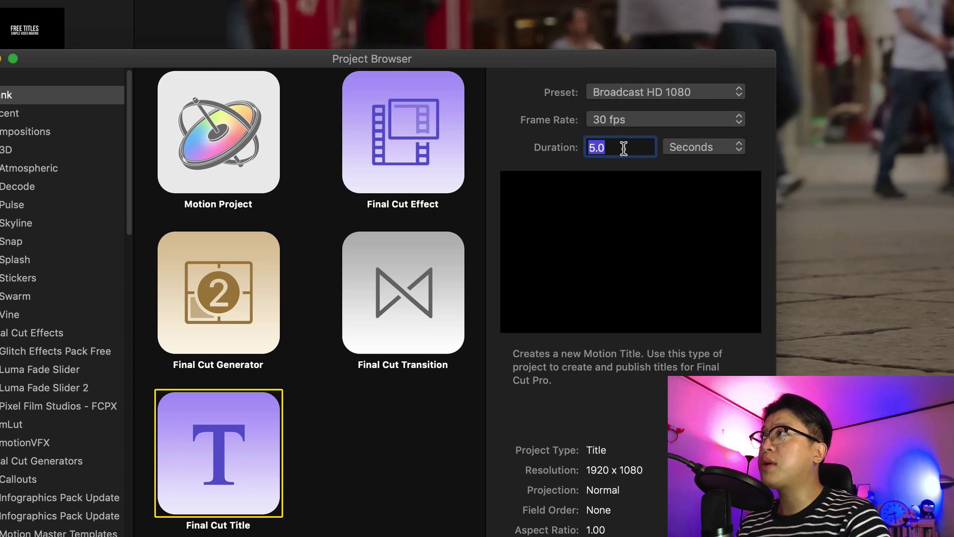
left_click(622, 147)
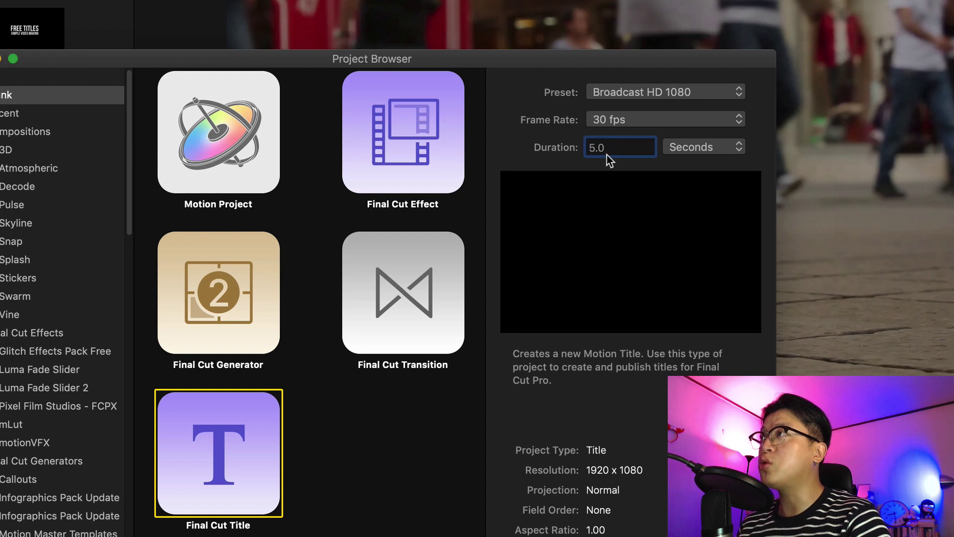
double_click(615, 148)
left_click(622, 148)
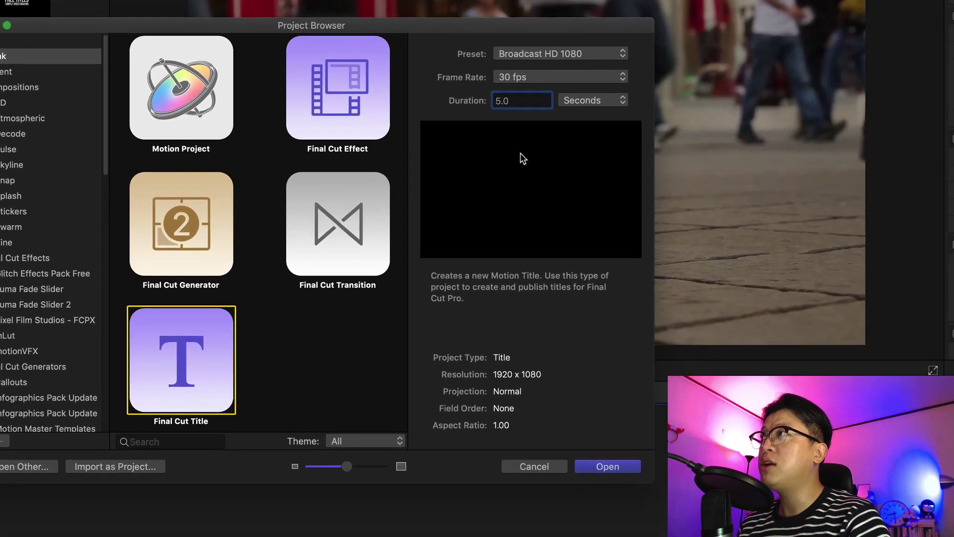
left_click(612, 467)
Step: Delete the default Type Text Here and Title Background layers from the group
left_click(279, 54)
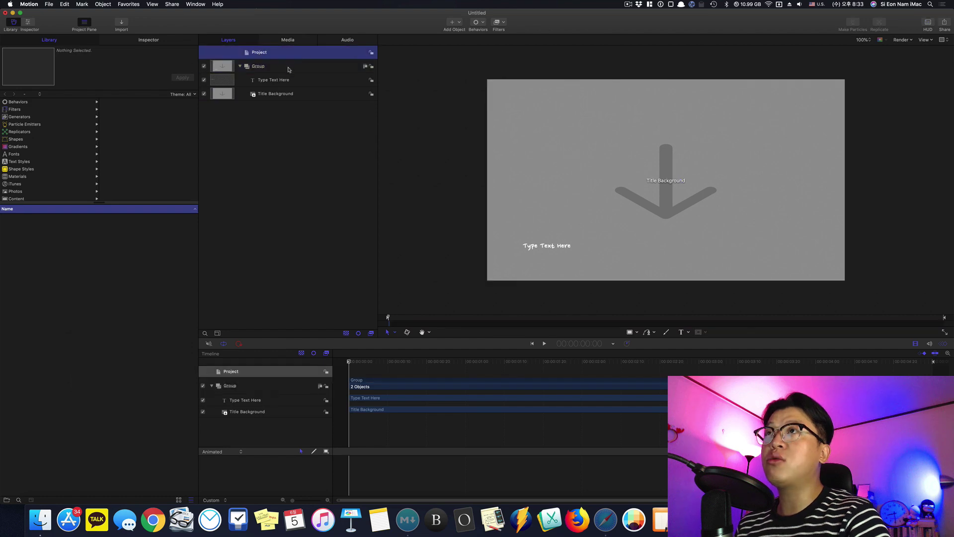
left_click(287, 67)
left_click(297, 81)
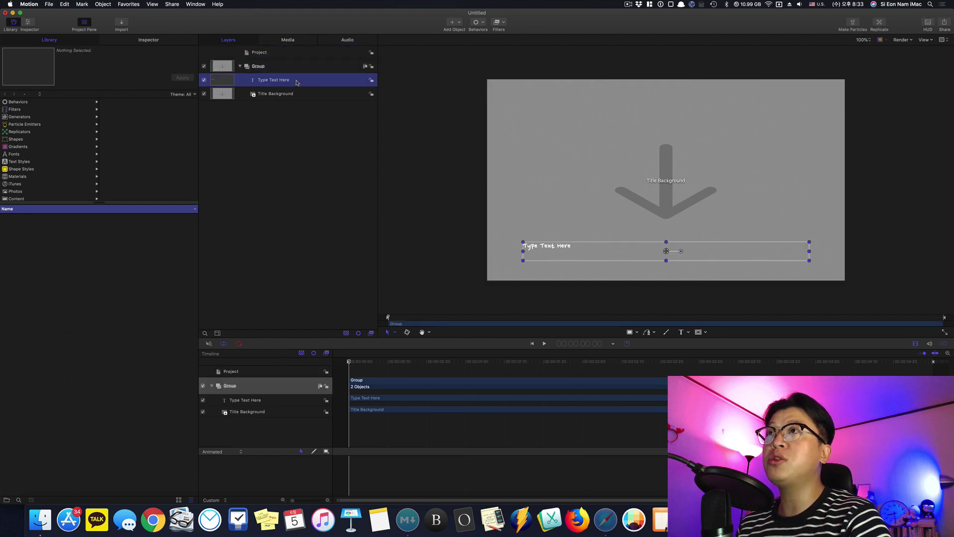
left_click(295, 95)
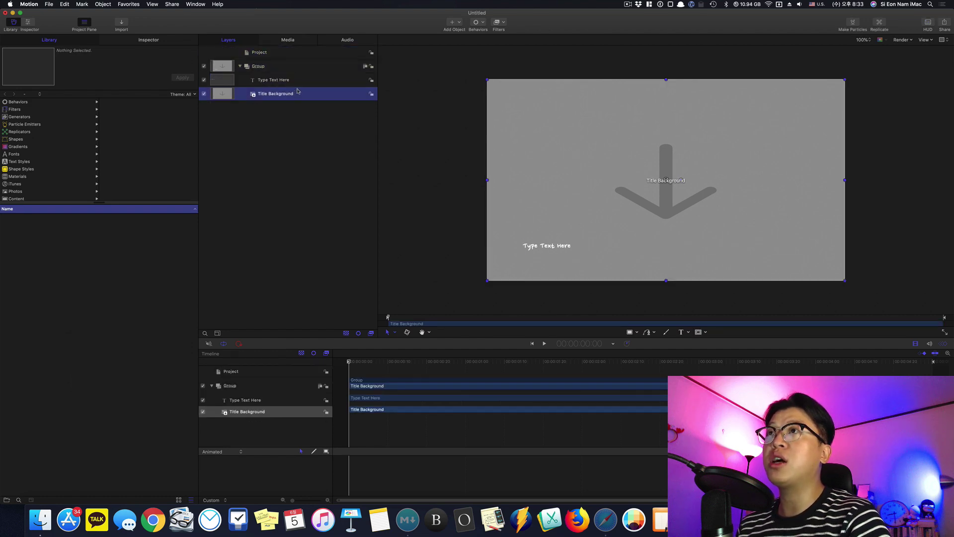
left_click(302, 84, "shift")
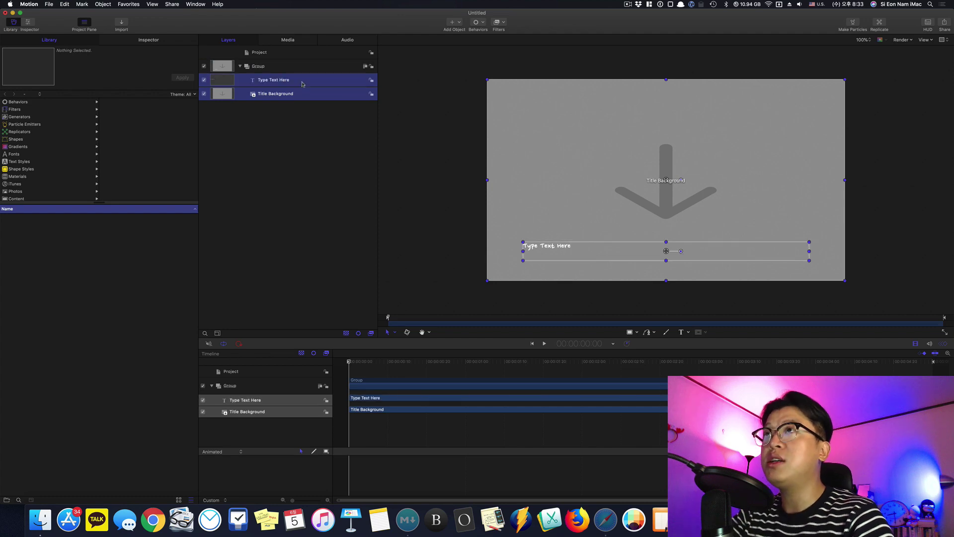
key("Delete")
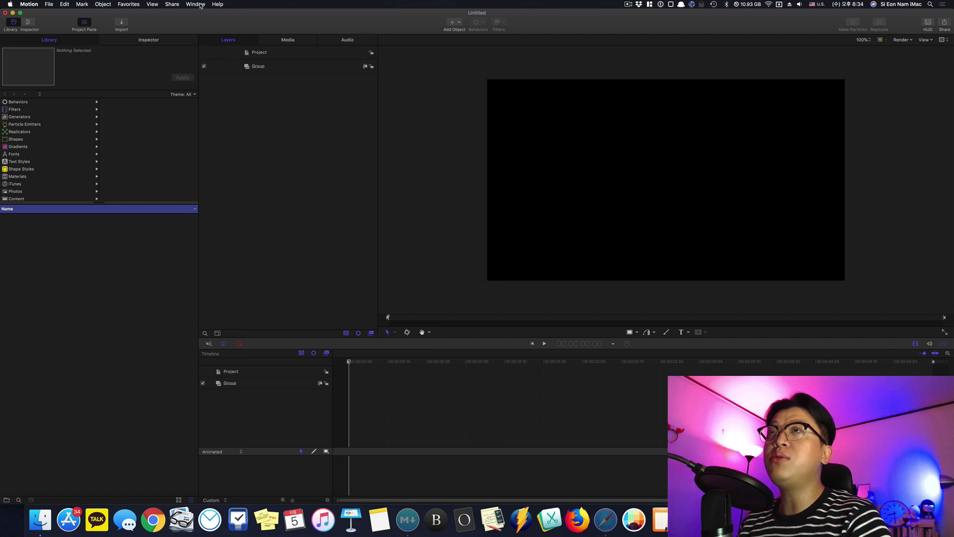
Step: Show the HUD and place it over the empty lower part of the library area
left_click(200, 5)
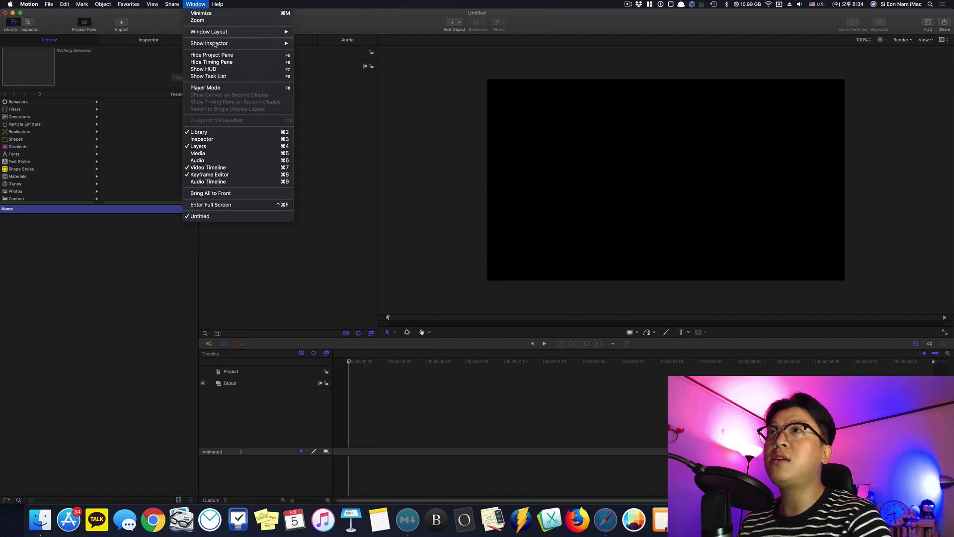
left_click(224, 71)
left_click_drag(127, 341, 124, 275)
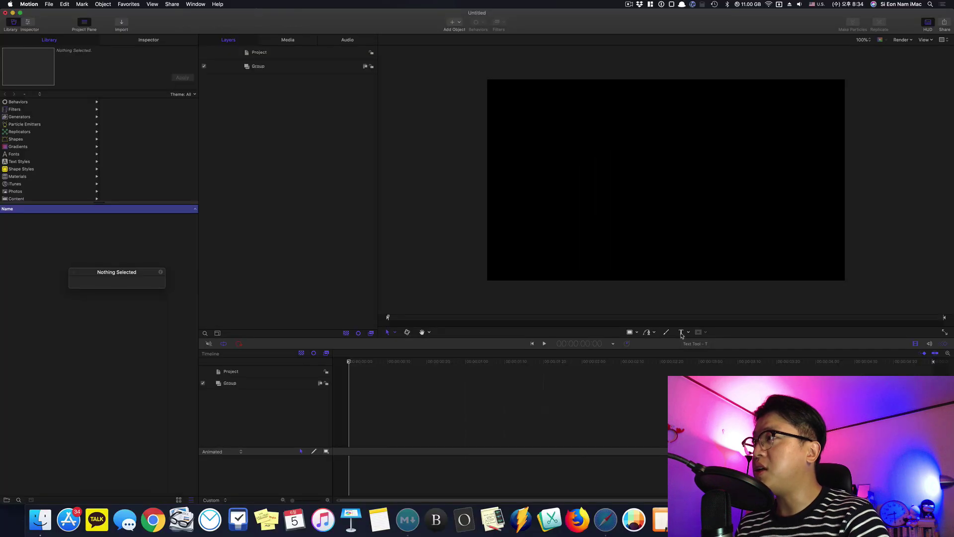
Step: Draw a text box spanning nearly the whole canvas and enter the Korean text 사랑해요
left_click(681, 332)
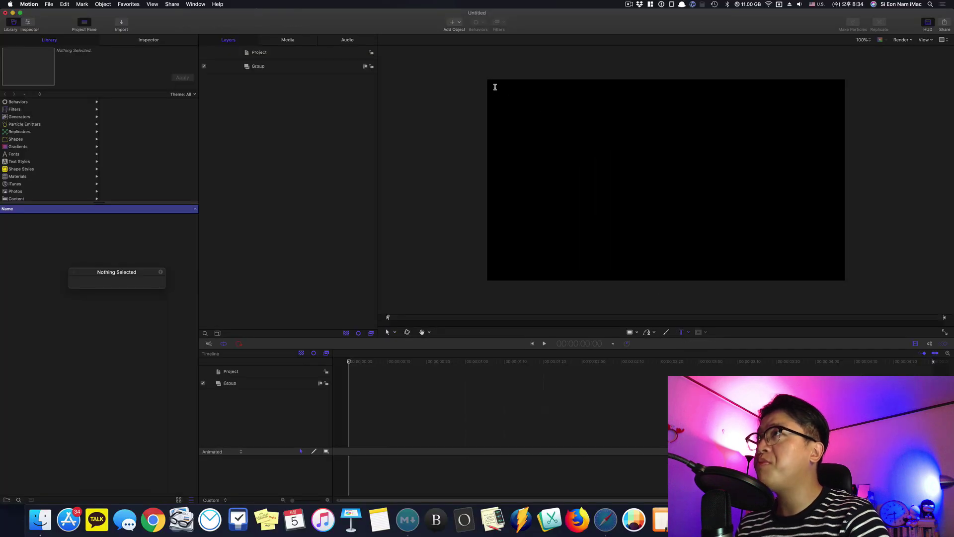
left_click_drag(495, 85, 839, 275)
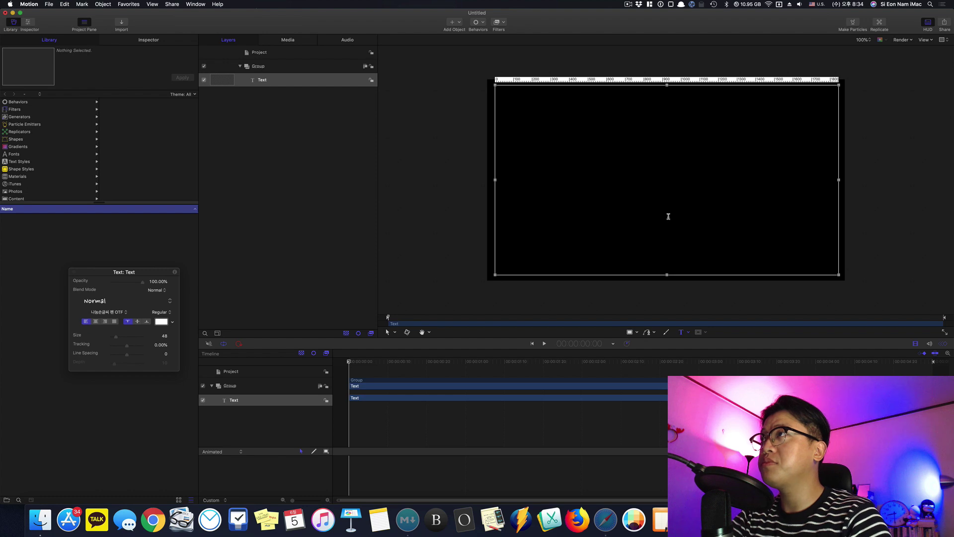
key("ctrl+space")
type("사랑해요")
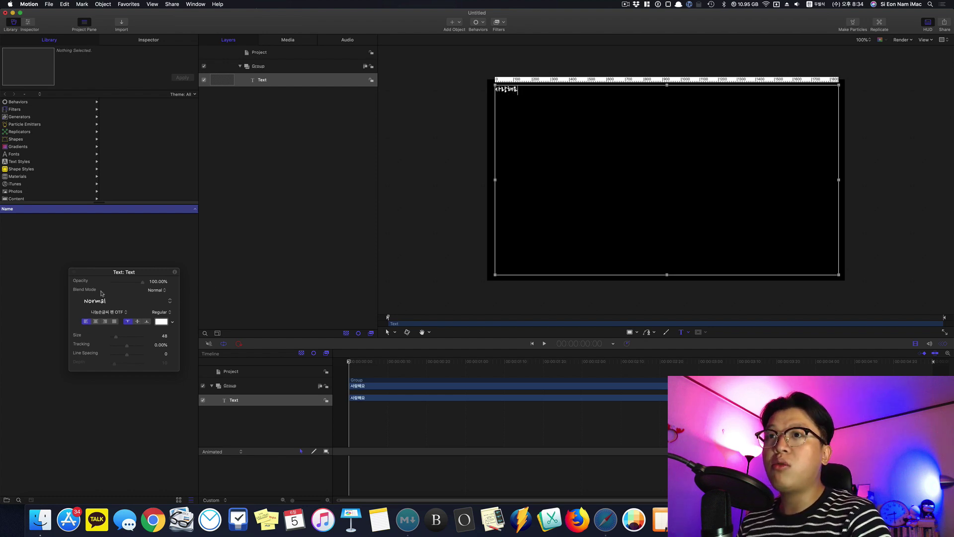
Step: Align the 사랑해요 text to the center of its box, both horizontally and vertically
left_click_drag(119, 273, 124, 269)
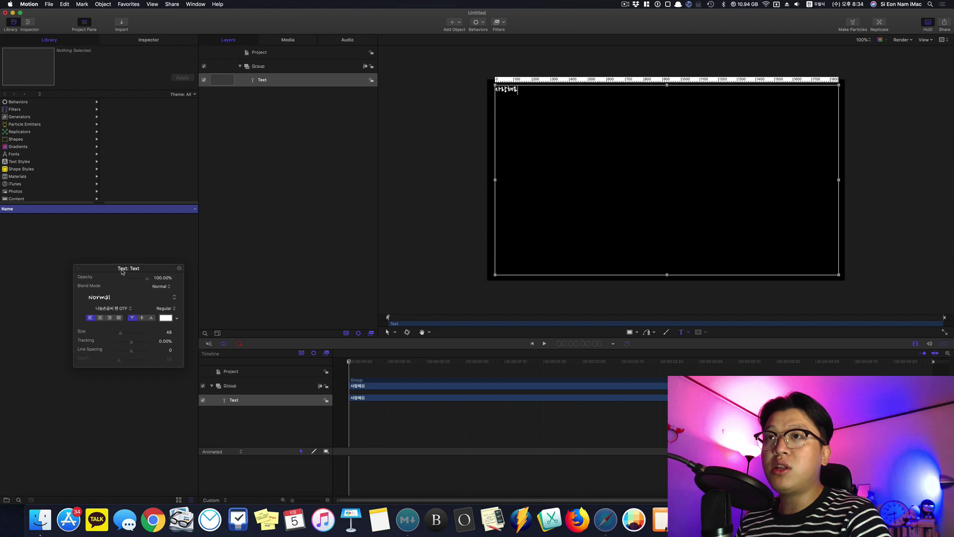
left_click(101, 319)
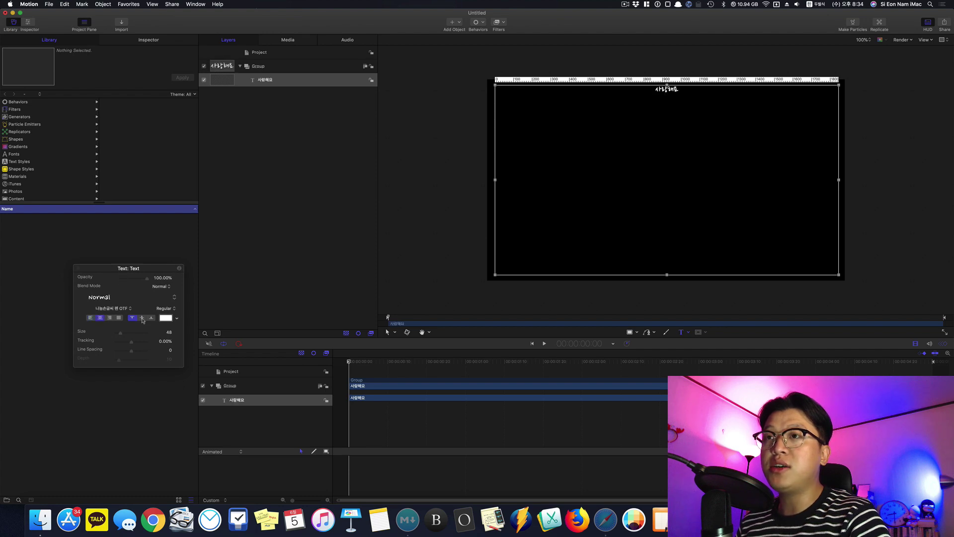
left_click(143, 318)
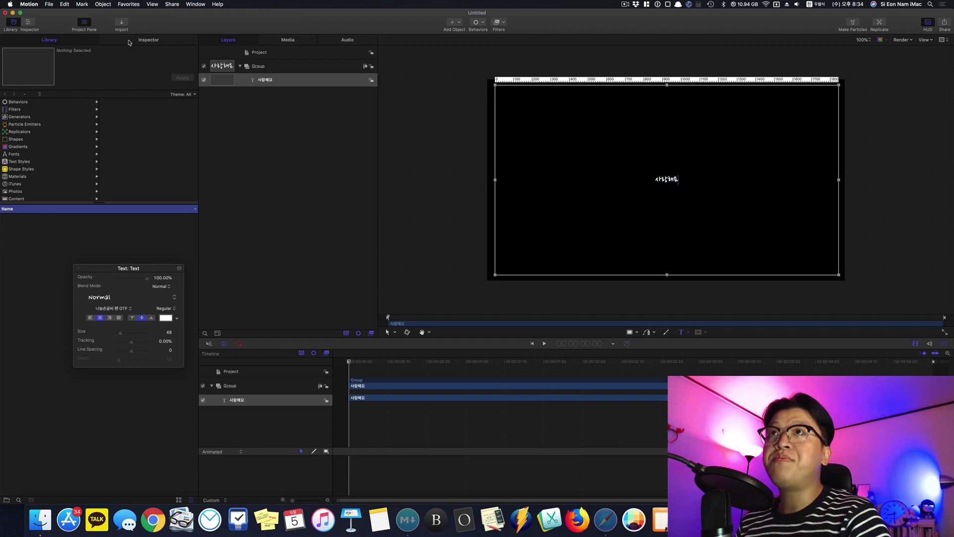
Step: Keep the 사랑해요 text in the font 나눔손글씨 펜 OTF and enlarge its size to 538
left_click(146, 42)
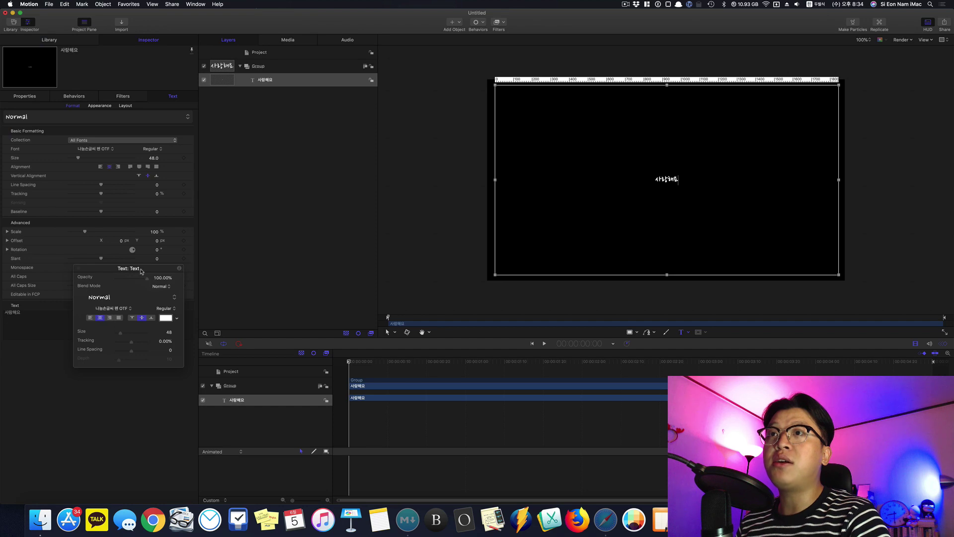
left_click(100, 149)
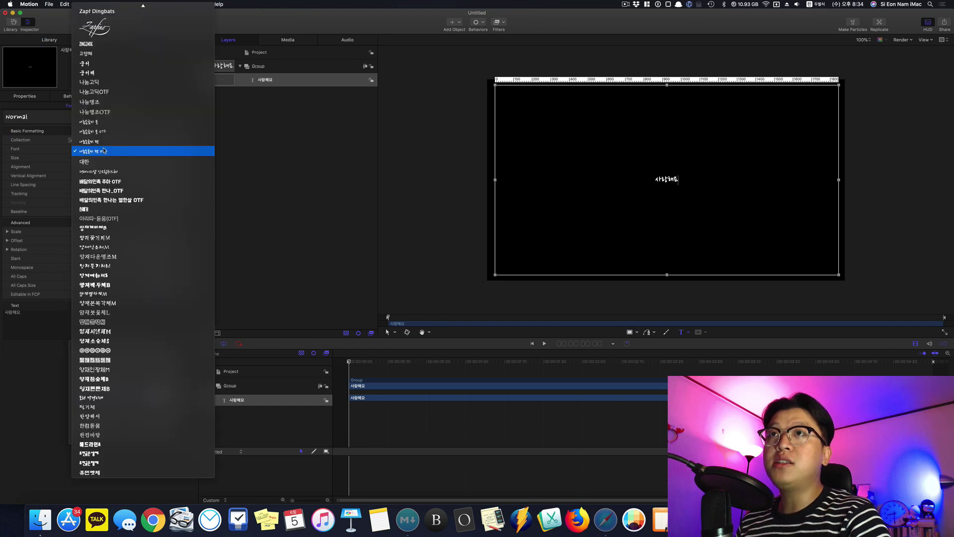
left_click(104, 149)
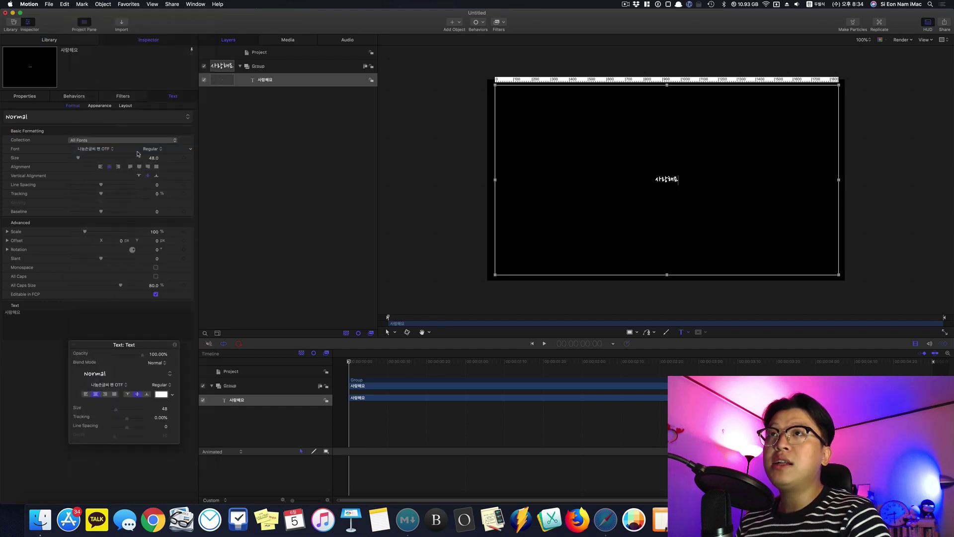
left_click_drag(79, 160, 134, 158)
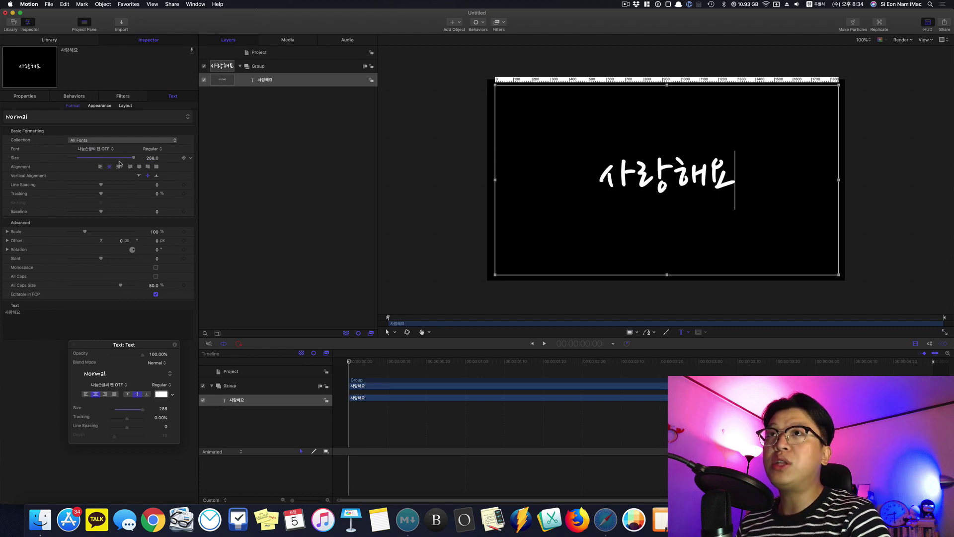
left_click(93, 149)
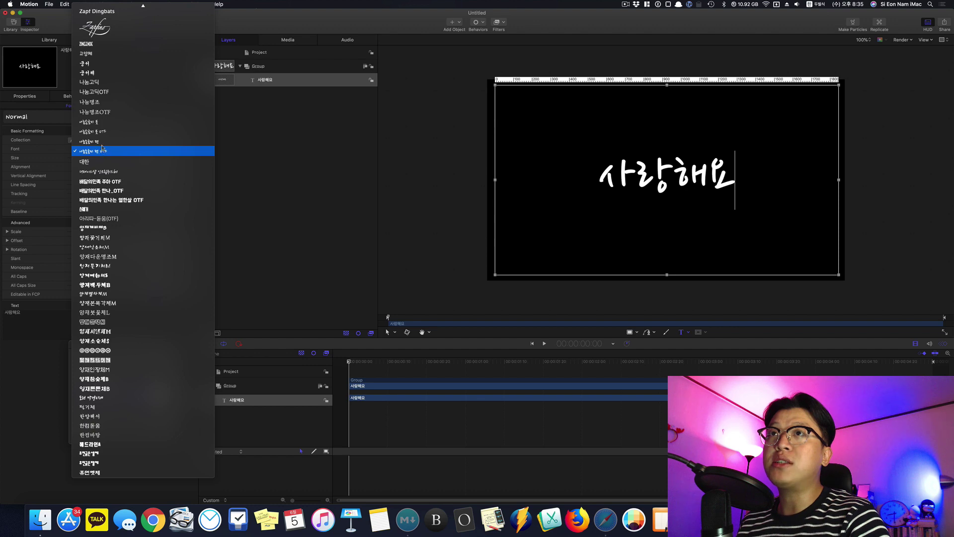
left_click(108, 153)
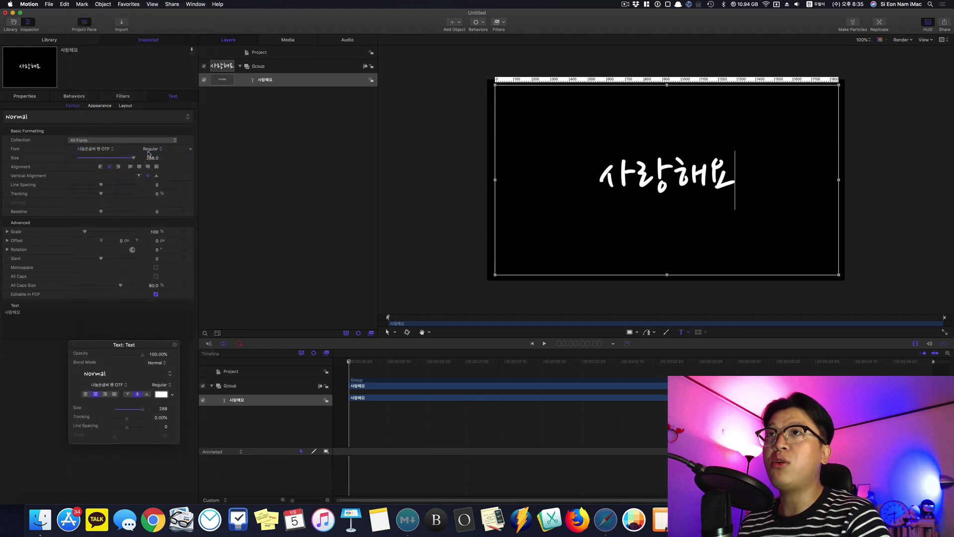
left_click_drag(154, 160, 202, 160)
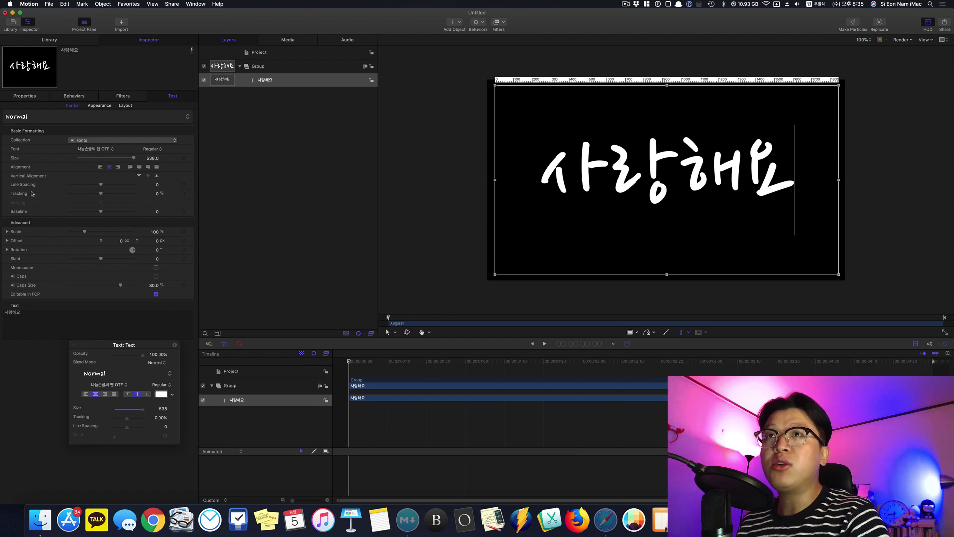
Step: Widen the tracking of the 사랑해요 text to 10.63%
left_click_drag(101, 195, 105, 196)
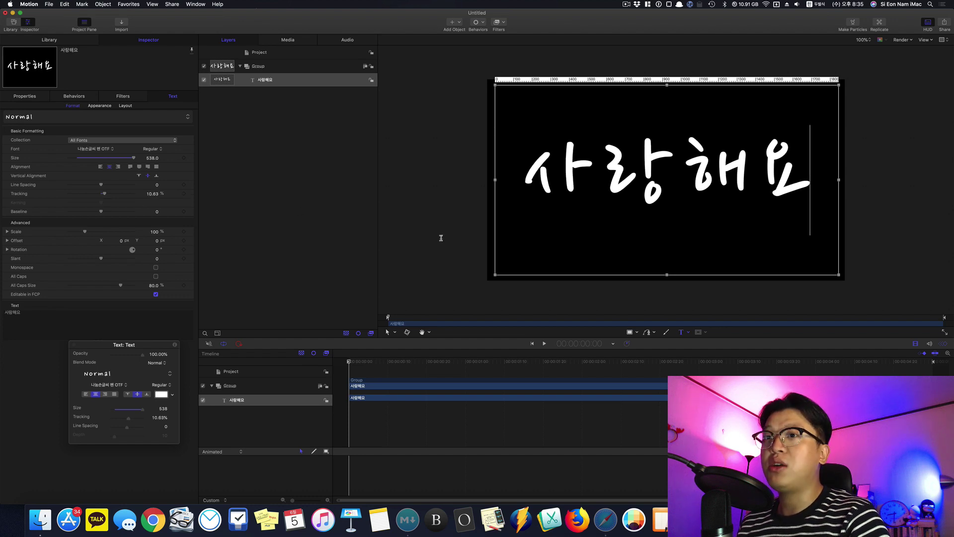
left_click_drag(144, 345, 142, 345)
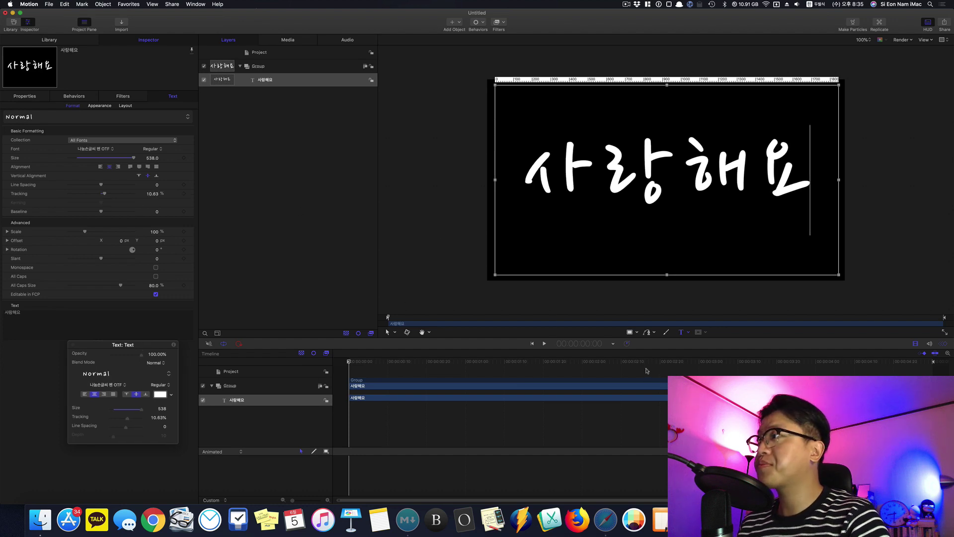
key("Escape")
left_click(852, 207)
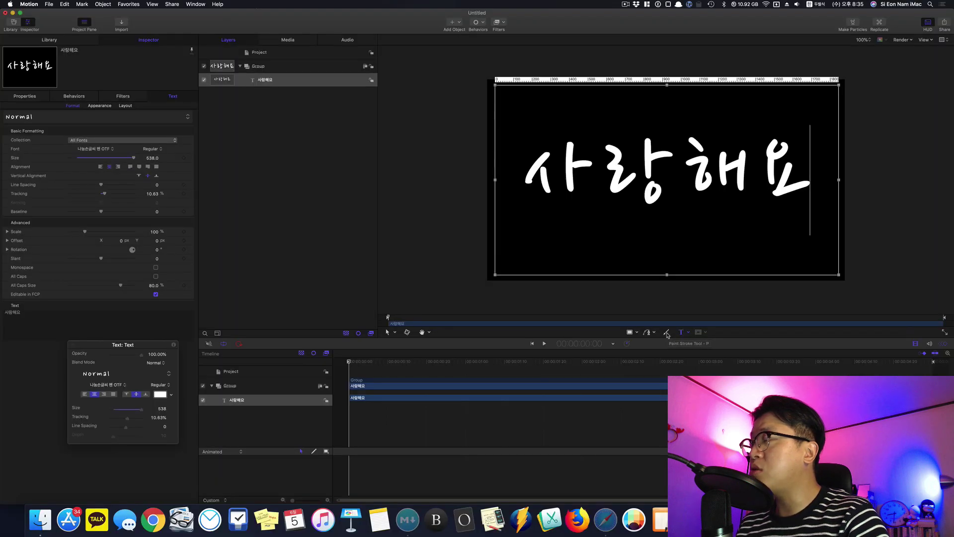
Step: Activate the Paint Stroke Tool and set its brush color to Lemon yellow
left_click(667, 333)
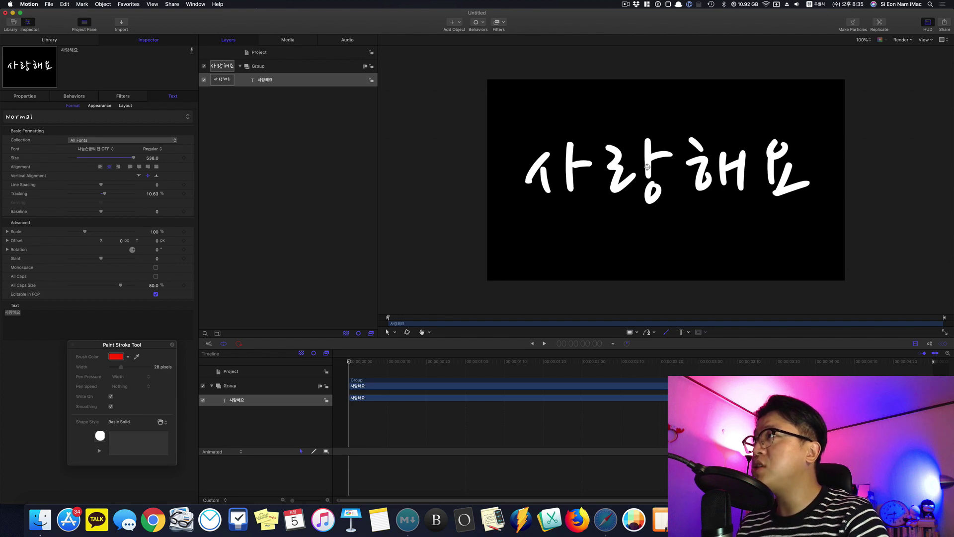
left_click(115, 357)
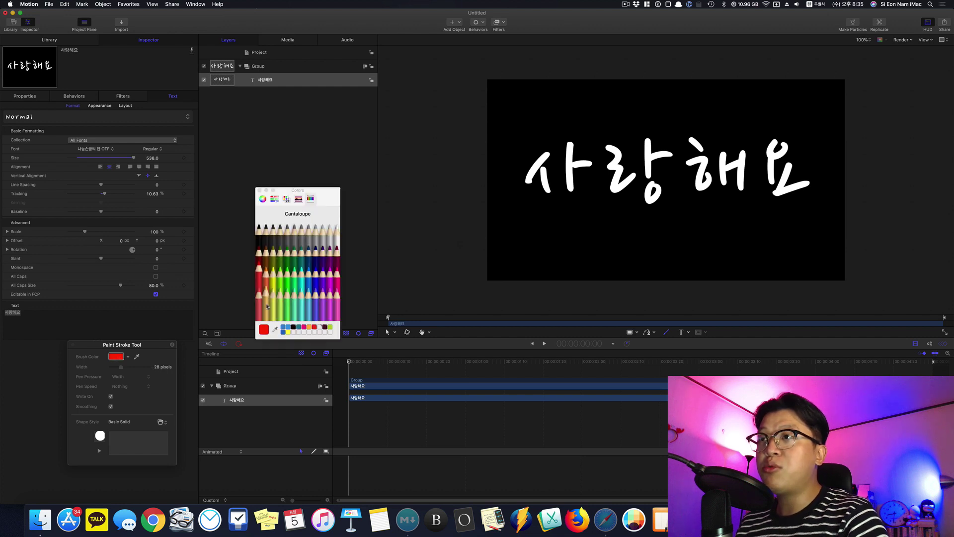
left_click(273, 296)
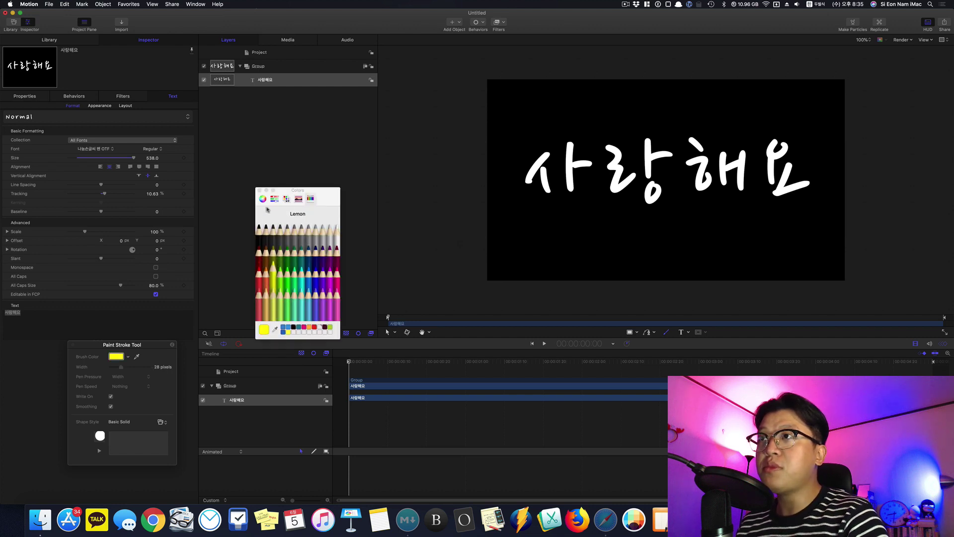
left_click(260, 190)
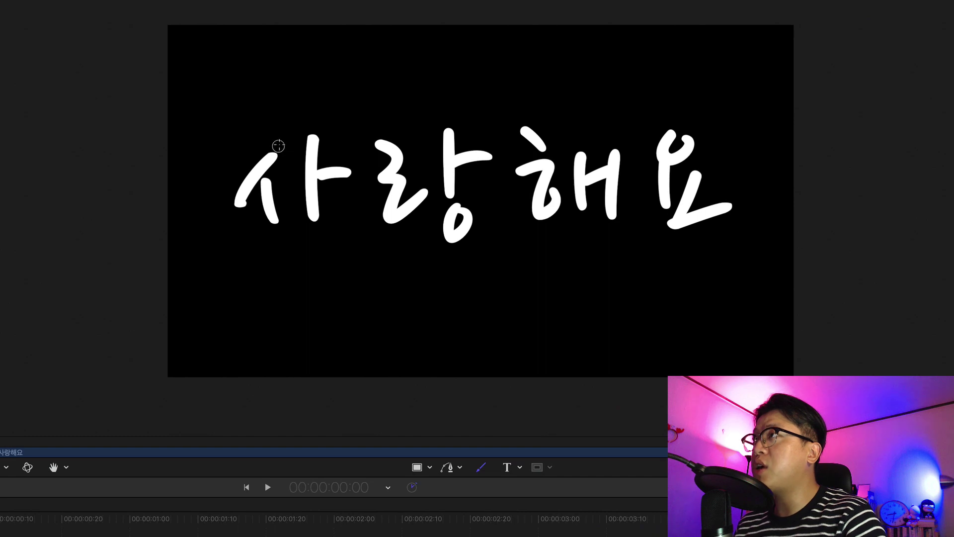
Step: Paint one continuous Lemon yellow stroke tracing the 사랑해요 text from the first syllable to past the last one
left_click_drag(285, 144, 262, 170)
mouse_move(240, 200)
left_mouse_down()
mouse_move(222, 211)
mouse_move(218, 197)
mouse_move(231, 161)
mouse_move(247, 163)
mouse_move(281, 227)
mouse_move(289, 222)
mouse_move(305, 114)
mouse_move(312, 219)
mouse_move(292, 209)
mouse_move(294, 184)
mouse_move(356, 169)
mouse_move(363, 143)
mouse_move(379, 141)
mouse_move(395, 159)
mouse_move(382, 175)
mouse_move(397, 183)
mouse_move(390, 217)
mouse_move(428, 179)
mouse_move(446, 105)
mouse_move(449, 186)
mouse_move(427, 178)
mouse_move(437, 164)
mouse_move(484, 156)
mouse_move(493, 178)
mouse_move(456, 203)
mouse_move(452, 237)
mouse_move(521, 128)
mouse_move(546, 150)
mouse_move(514, 159)
mouse_move(511, 174)
mouse_move(548, 166)
mouse_move(544, 210)
mouse_move(580, 128)
mouse_move(584, 213)
mouse_move(572, 179)
mouse_move(614, 172)
mouse_move(627, 157)
mouse_move(615, 150)
mouse_move(610, 196)
mouse_move(622, 226)
mouse_move(639, 186)
mouse_move(649, 117)
mouse_move(677, 127)
mouse_move(667, 152)
mouse_move(687, 144)
mouse_move(669, 139)
mouse_move(667, 213)
mouse_move(644, 204)
mouse_move(689, 163)
mouse_move(693, 179)
mouse_move(672, 223)
mouse_move(749, 201)
left_mouse_up()
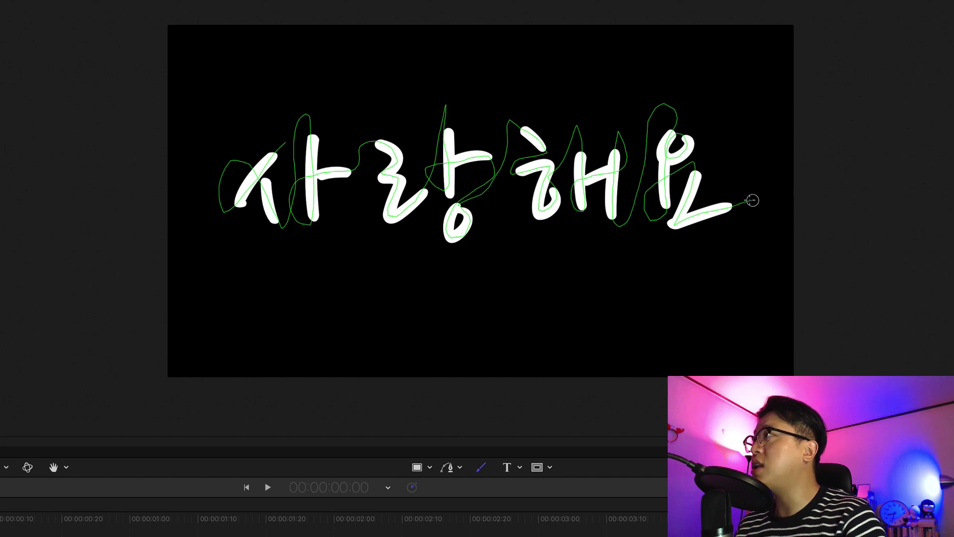
left_click_drag(753, 200, 752, 200)
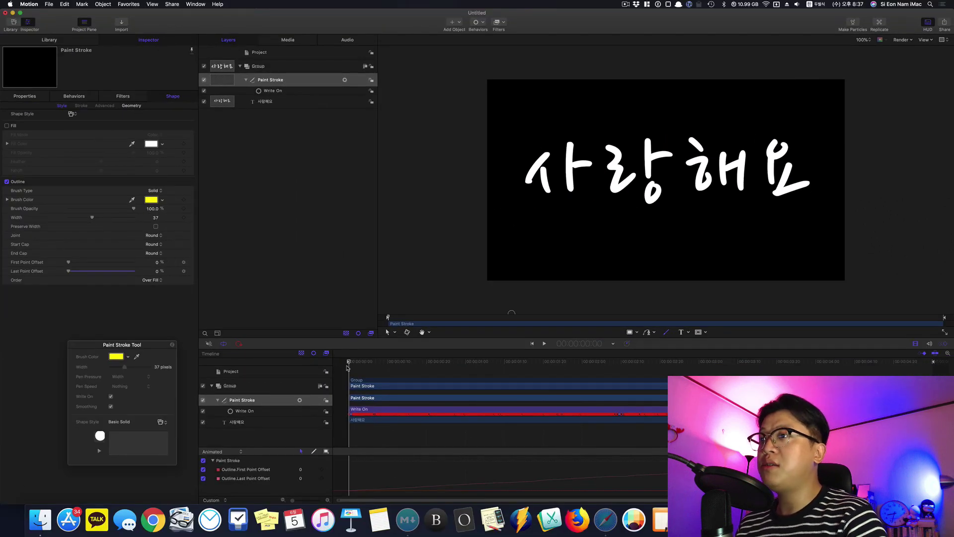
Step: Play the project from the start to check how the yellow stroke writes over the text
mouse_move(349, 364)
left_mouse_down()
mouse_move(380, 368)
mouse_move(347, 373)
left_mouse_up()
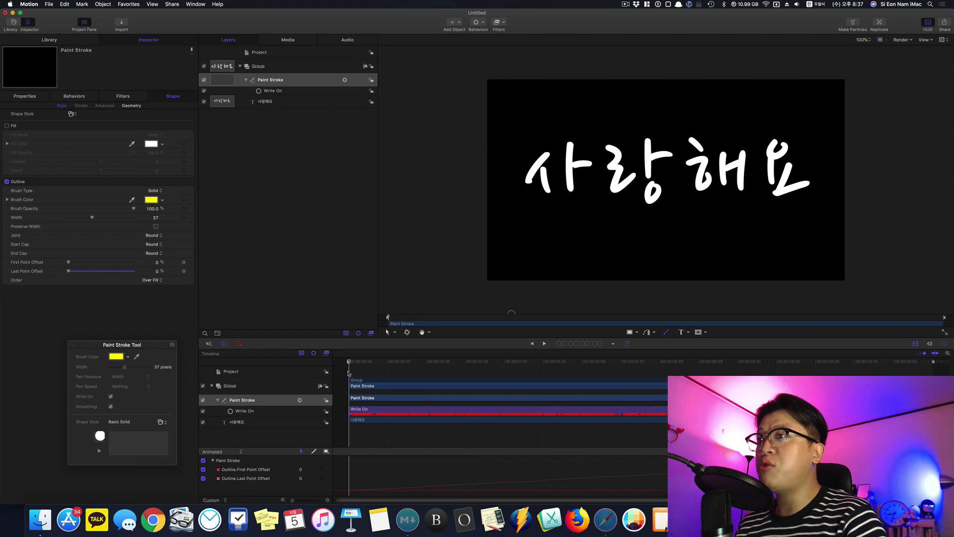
key("space")
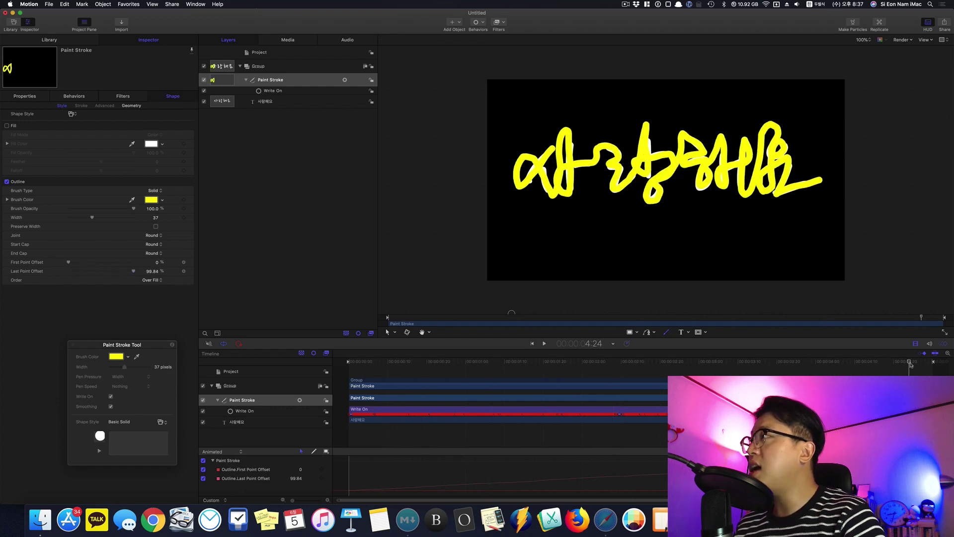
key("space")
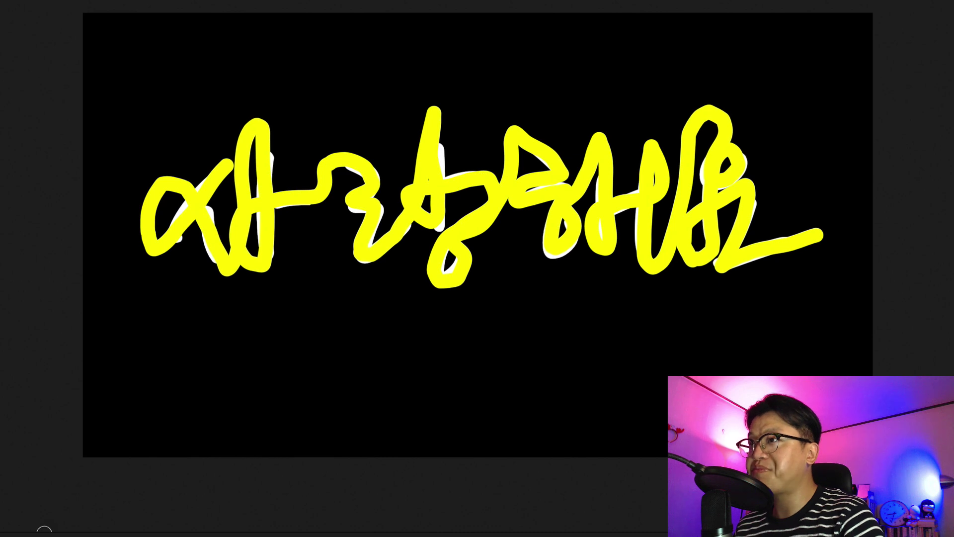
Step: Edit the paint stroke's control points over the syllable 사 so the stroke covers the white lettering
left_click(59, 438)
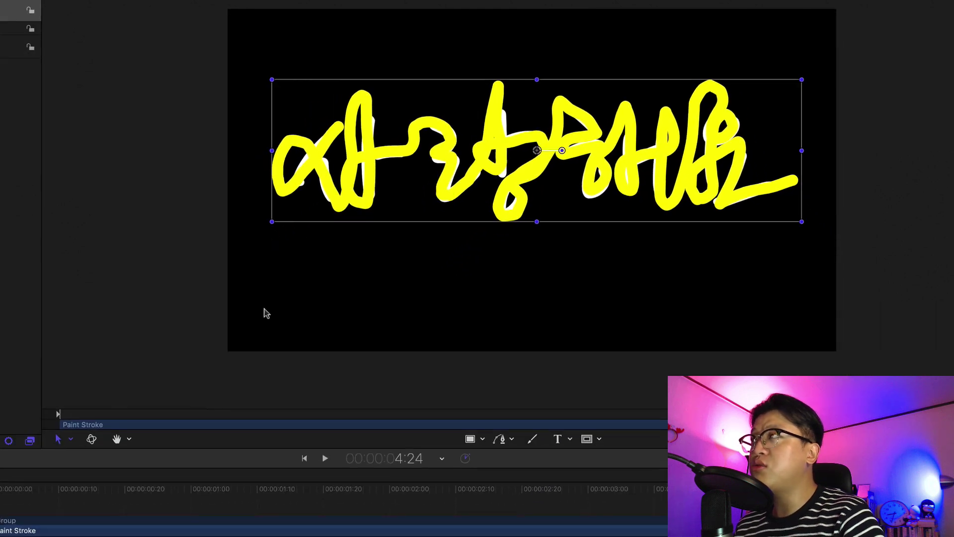
double_click(376, 161)
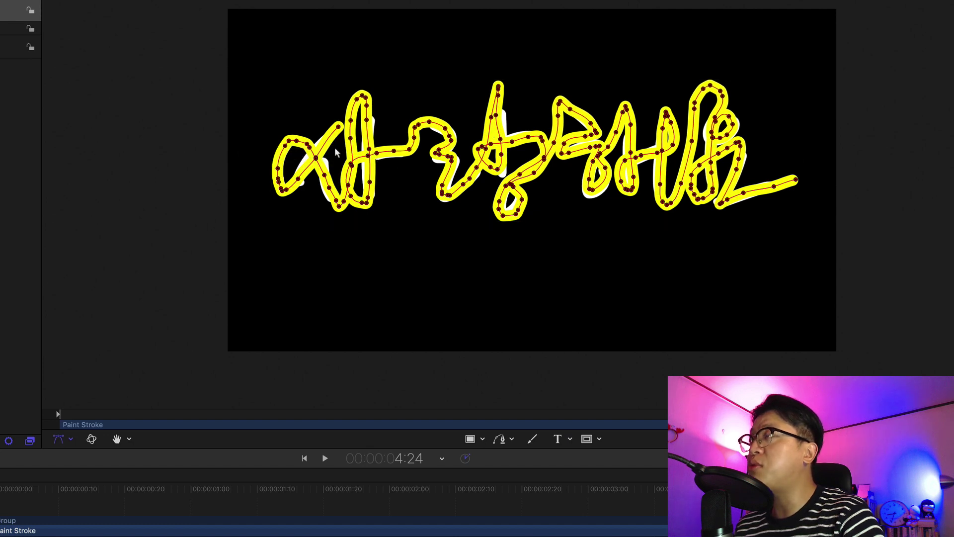
left_click_drag(309, 155, 320, 160)
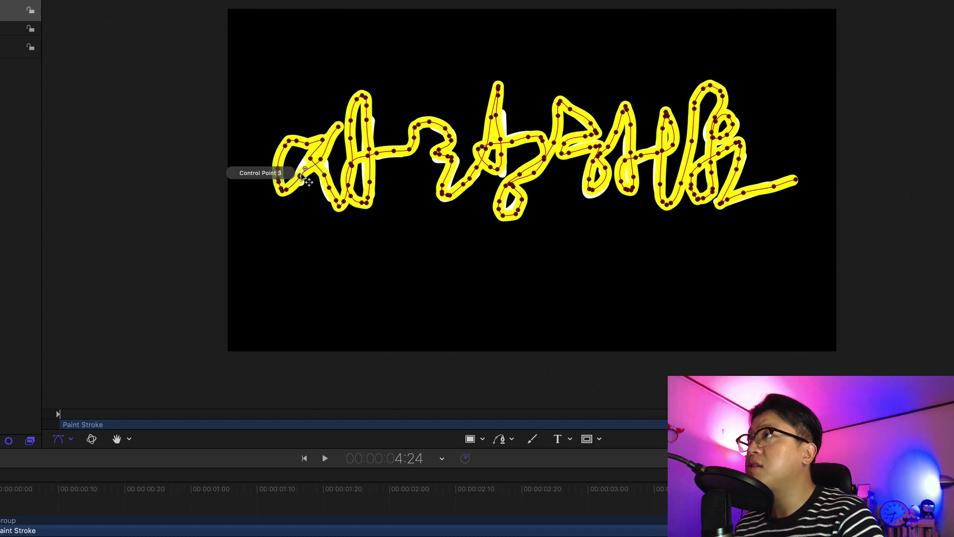
left_click(289, 187)
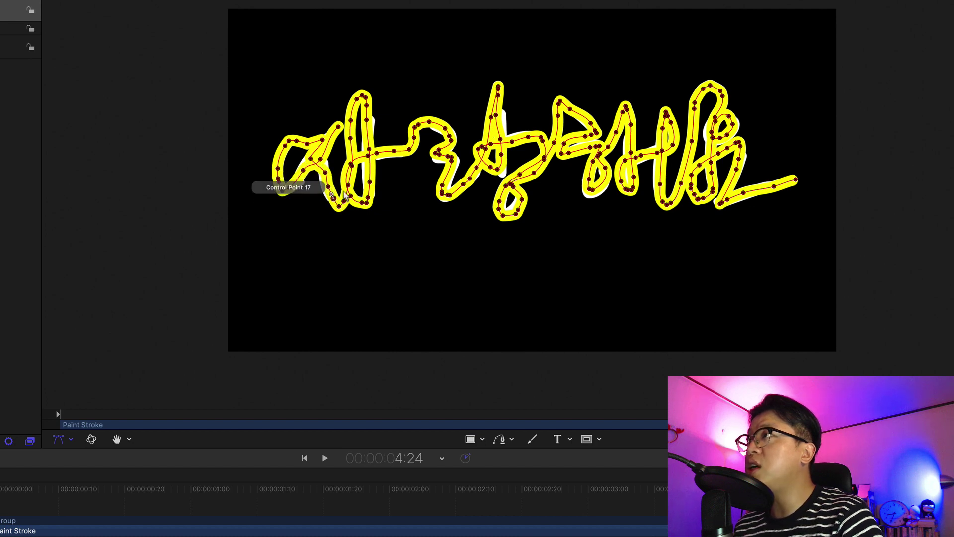
left_click_drag(370, 152, 369, 152)
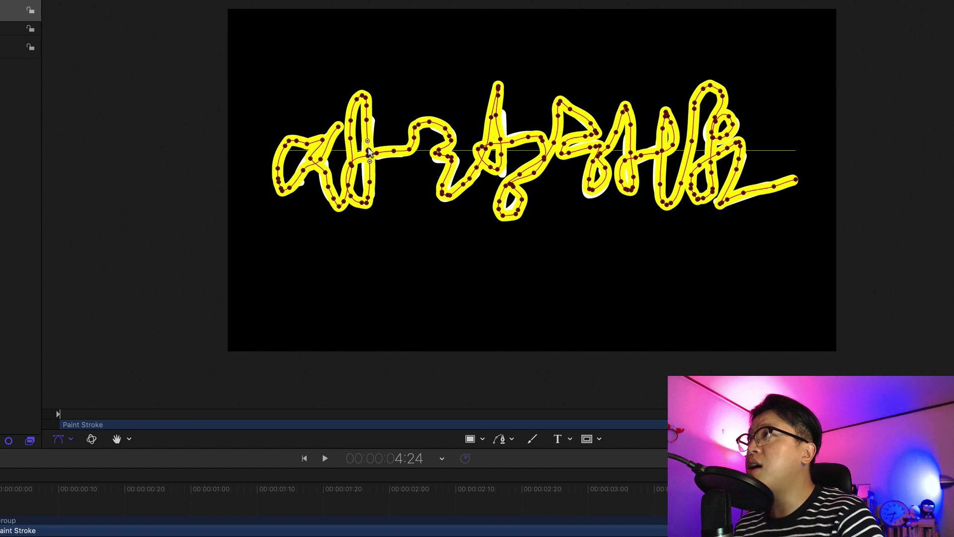
left_click(369, 177)
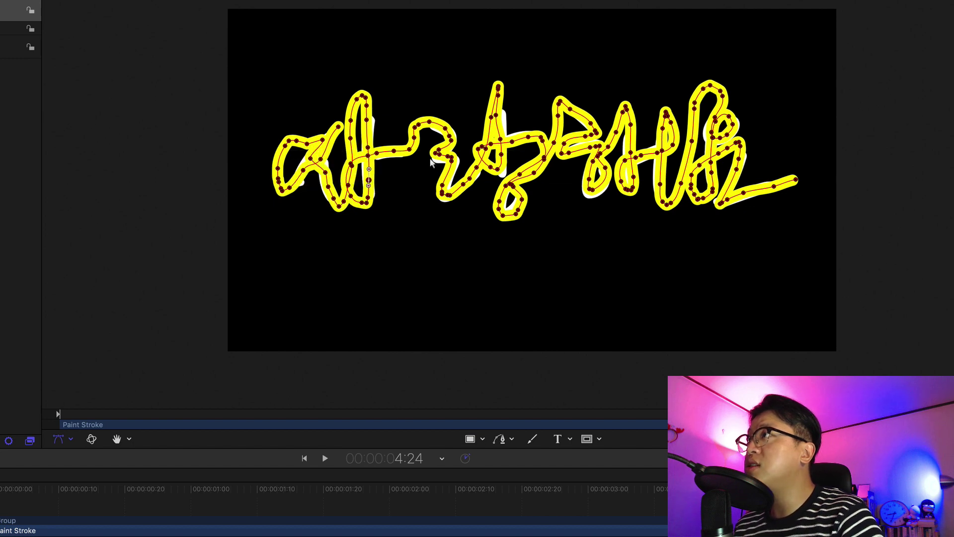
Step: Adjust the paint stroke's control points over 랑 and 해 to cover the exposed white lettering
left_click(501, 115)
left_click(513, 139)
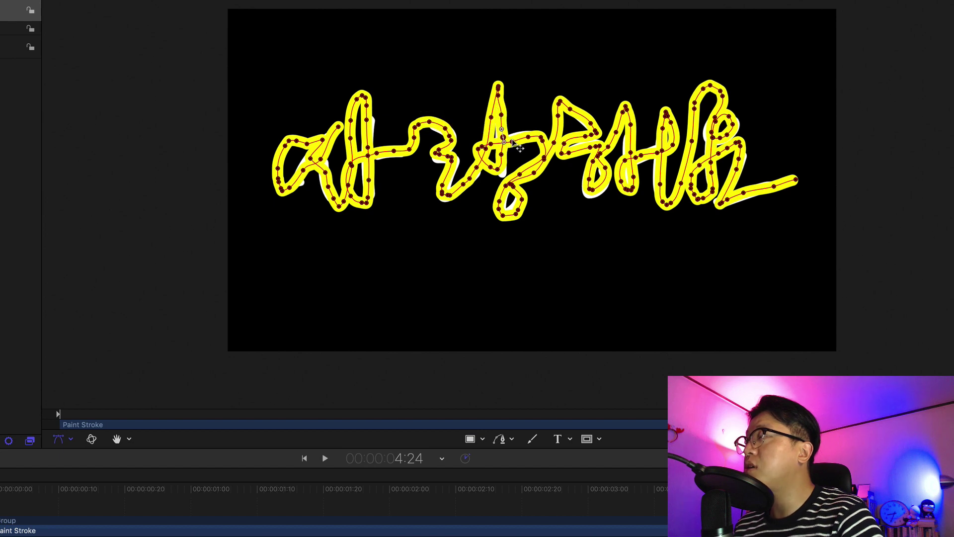
left_click(591, 192)
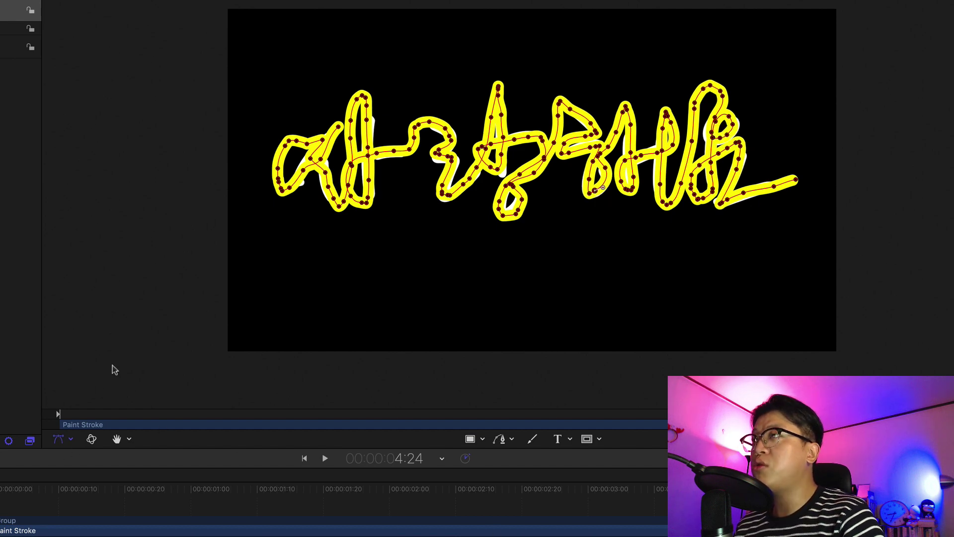
Step: Deselect the paint stroke, replay the adjusted stroke from the beginning, and return to the first frame
left_click(99, 391)
left_click_drag(185, 491, 3, 491)
key("space")
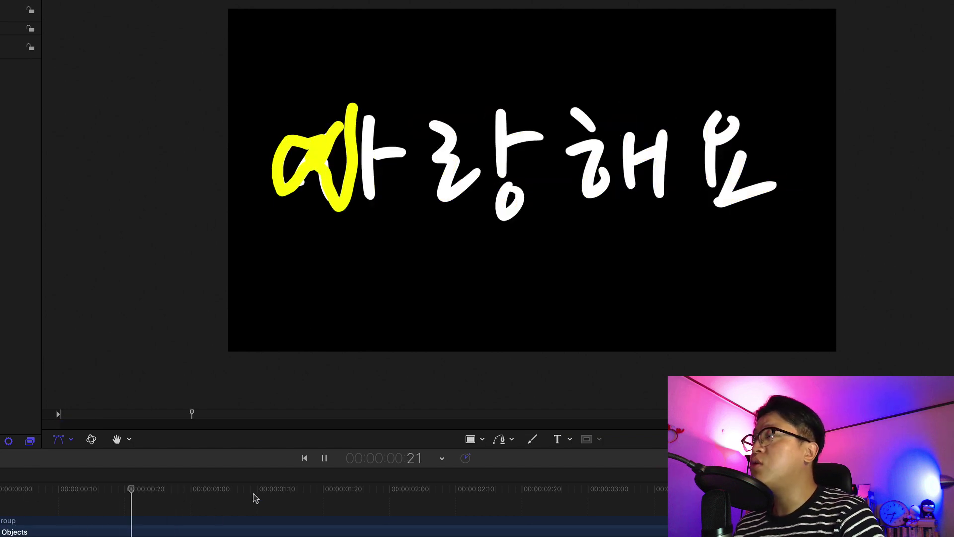
key("Home")
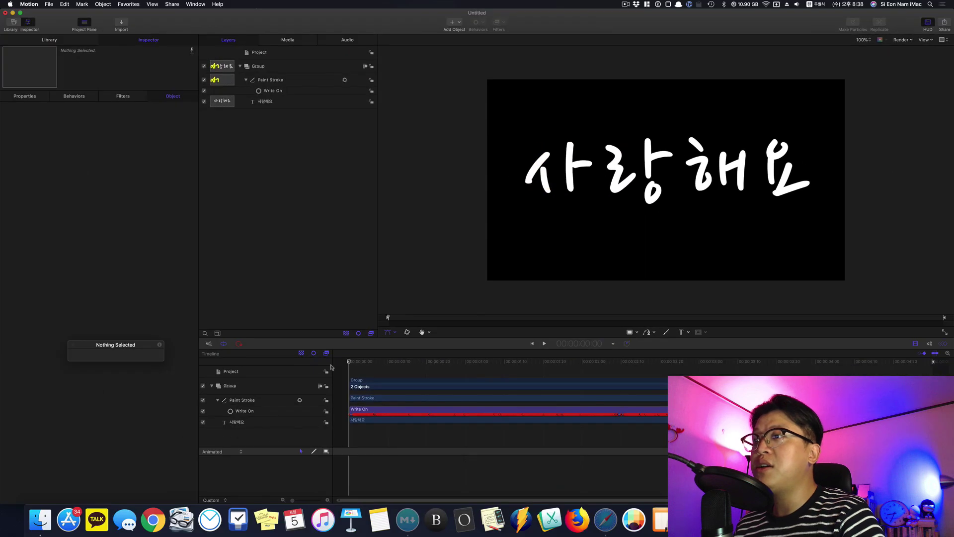
Step: Add an image mask to the 사랑해요 text layer and set Paint Stroke as its mask source
left_click(272, 103)
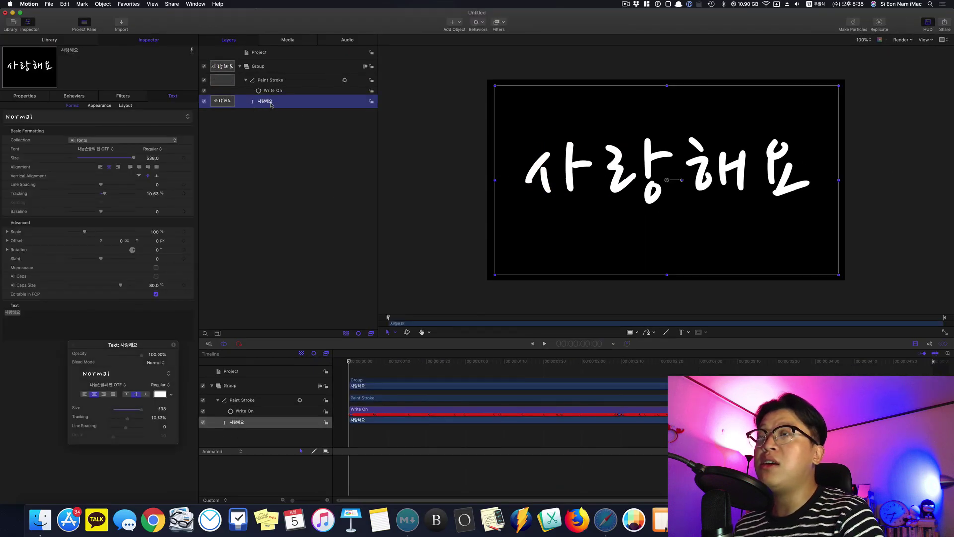
right_click(271, 104)
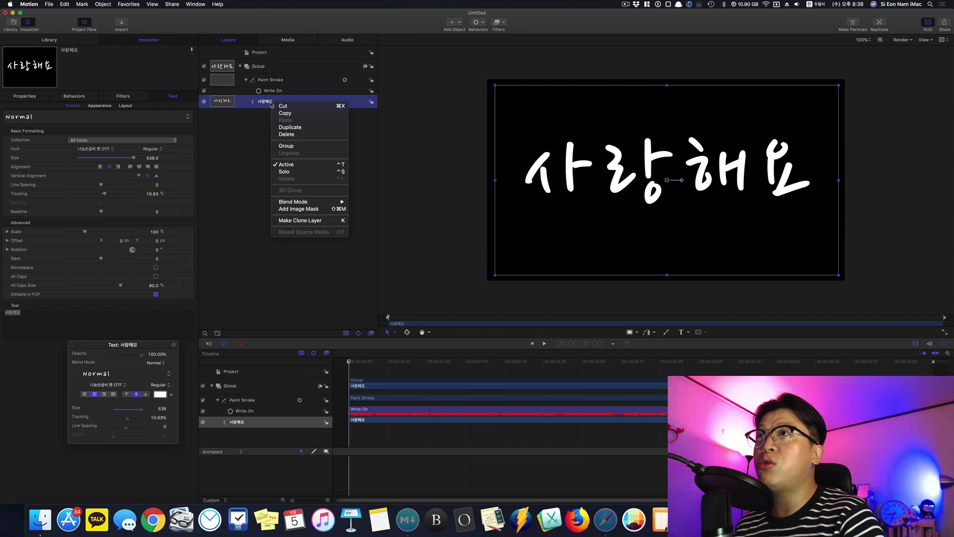
left_click(298, 210)
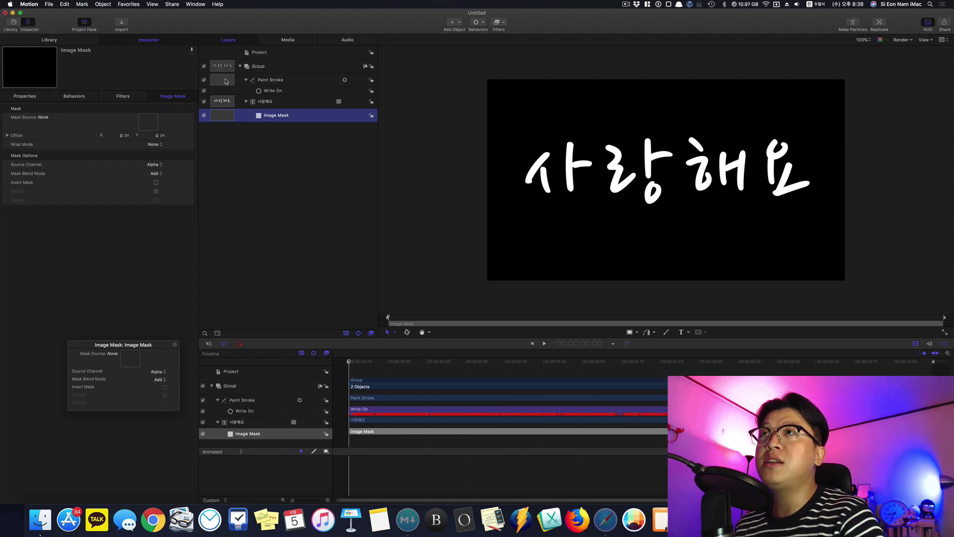
left_click_drag(216, 87, 148, 124)
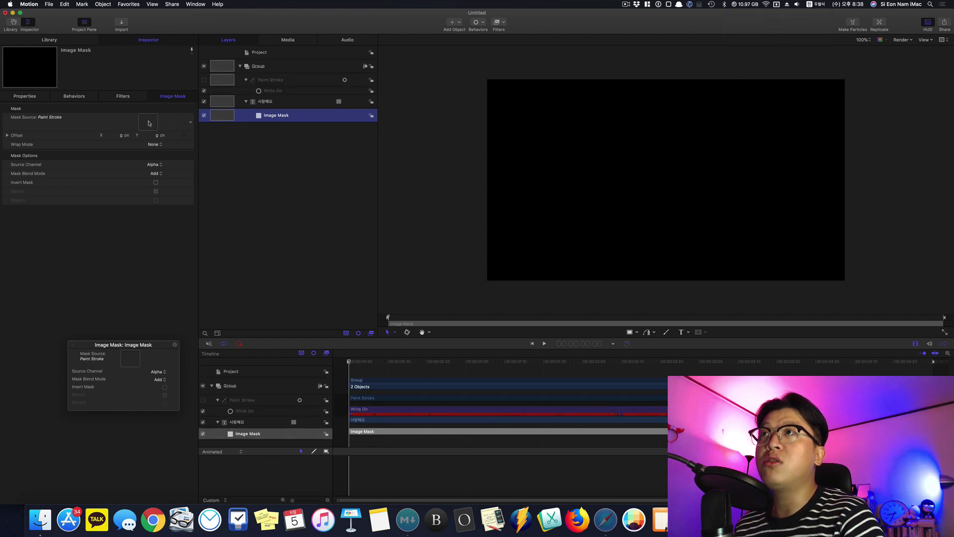
Step: Play and scrub through the masked text to check its handwriting reveal, then return to the start
left_click(349, 362)
key("space")
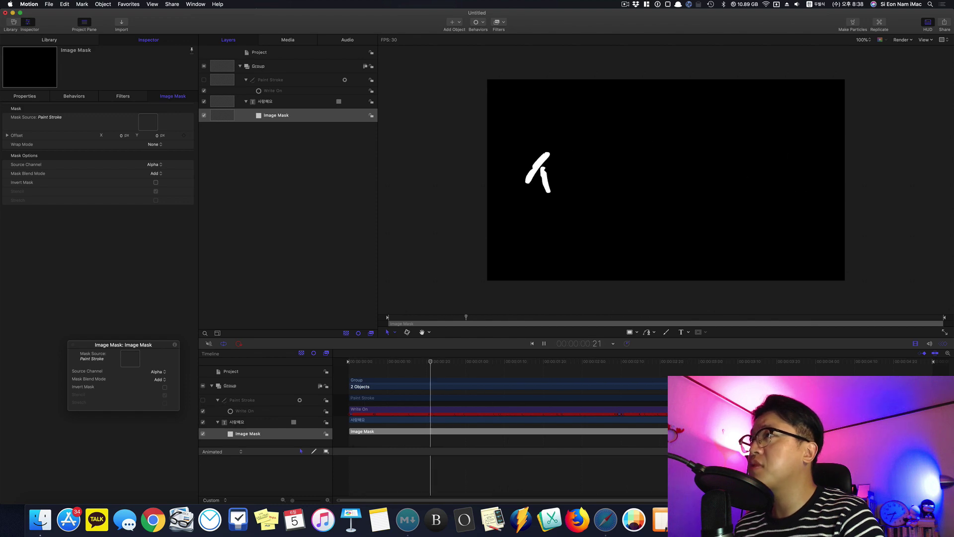
key("space")
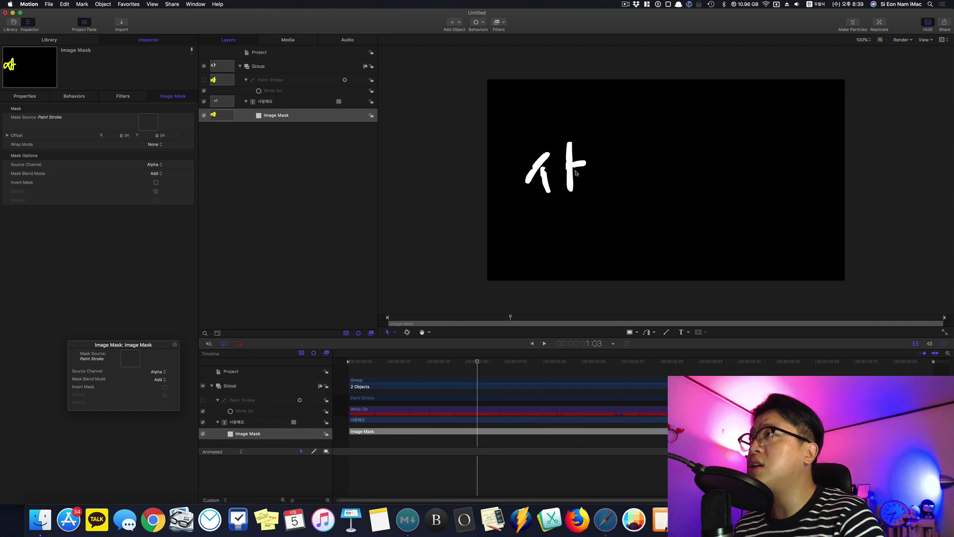
mouse_move(476, 363)
left_mouse_down()
mouse_move(376, 361)
mouse_move(399, 362)
left_mouse_up()
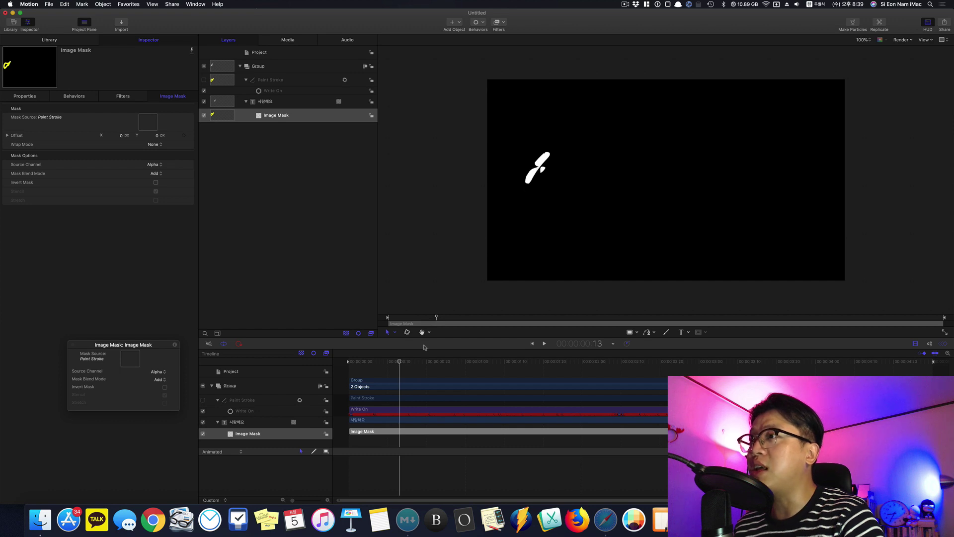
left_click_drag(402, 363, 878, 363)
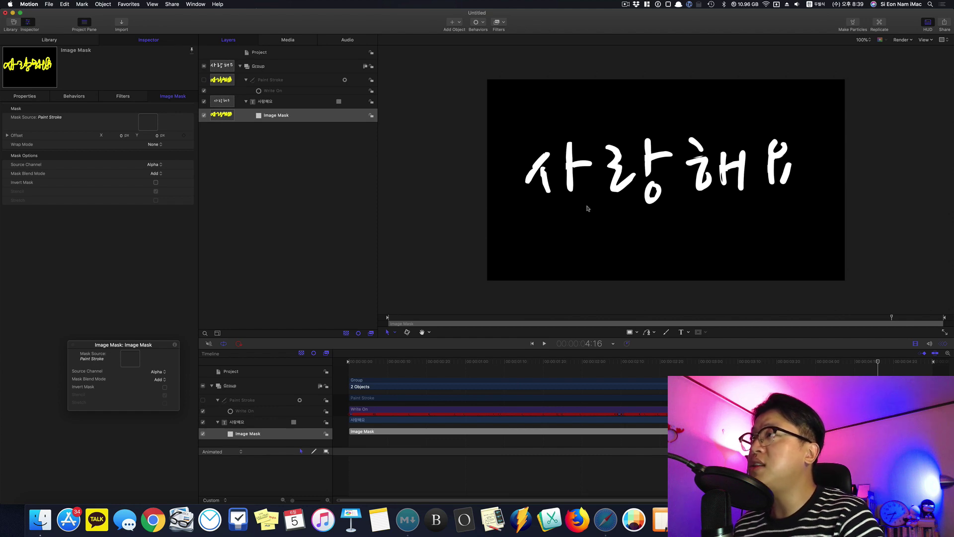
mouse_move(879, 361)
left_mouse_down()
mouse_move(349, 362)
mouse_move(929, 362)
mouse_move(352, 369)
left_mouse_up()
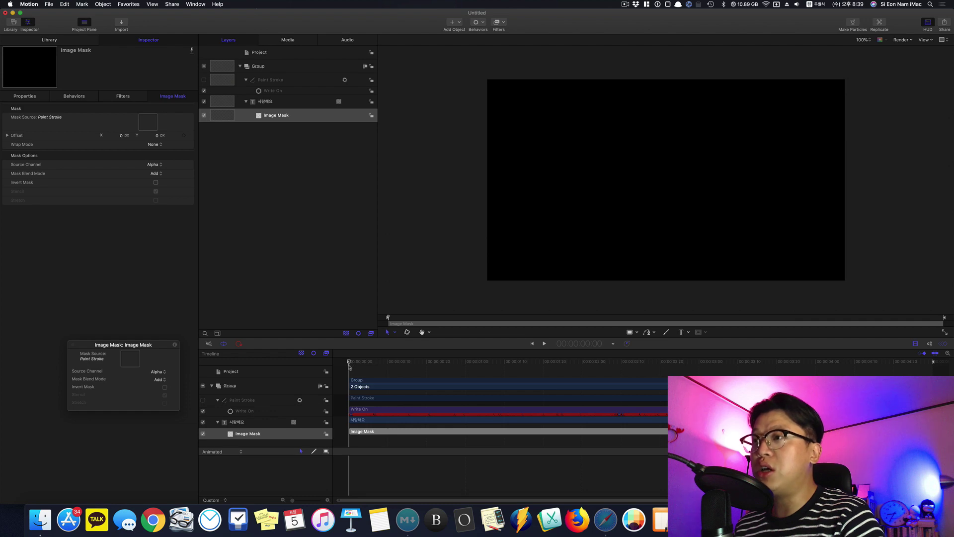
Step: Shorten the Write On behavior in the timeline so it ends just after the 2-second mark
left_click(260, 415)
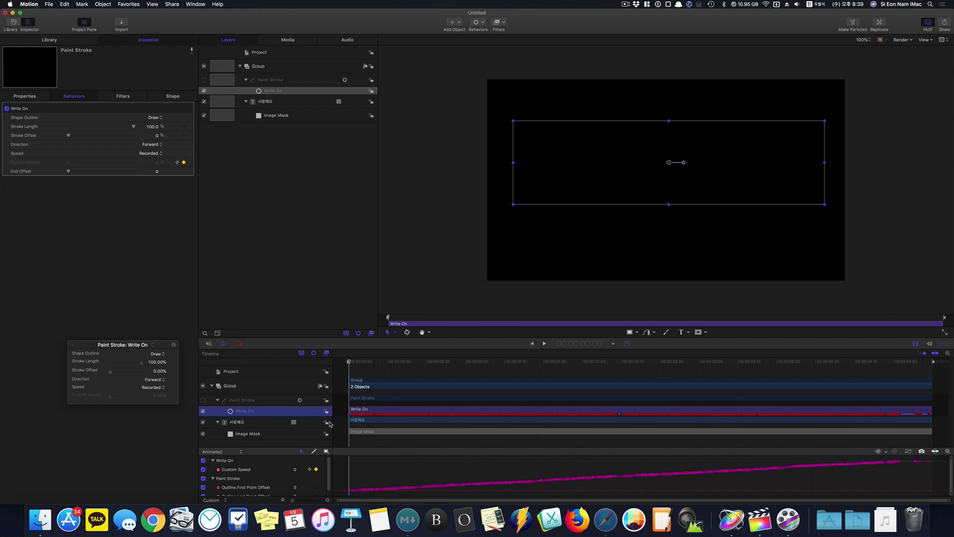
left_click_drag(931, 408, 742, 410)
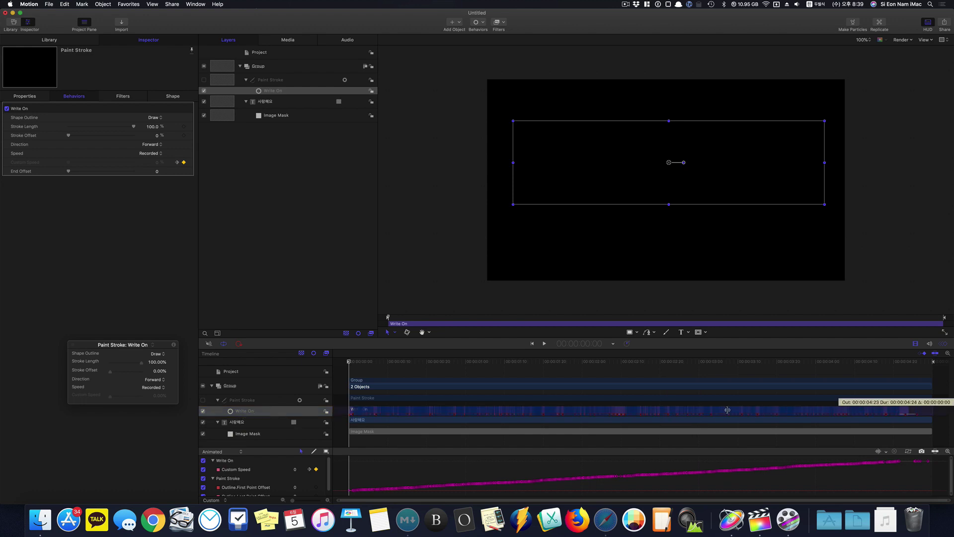
left_click_drag(591, 409, 591, 409)
Step: Play and scrub through the faster handwriting reveal, then return to the start
key("space")
left_click_drag(575, 379, 838, 385)
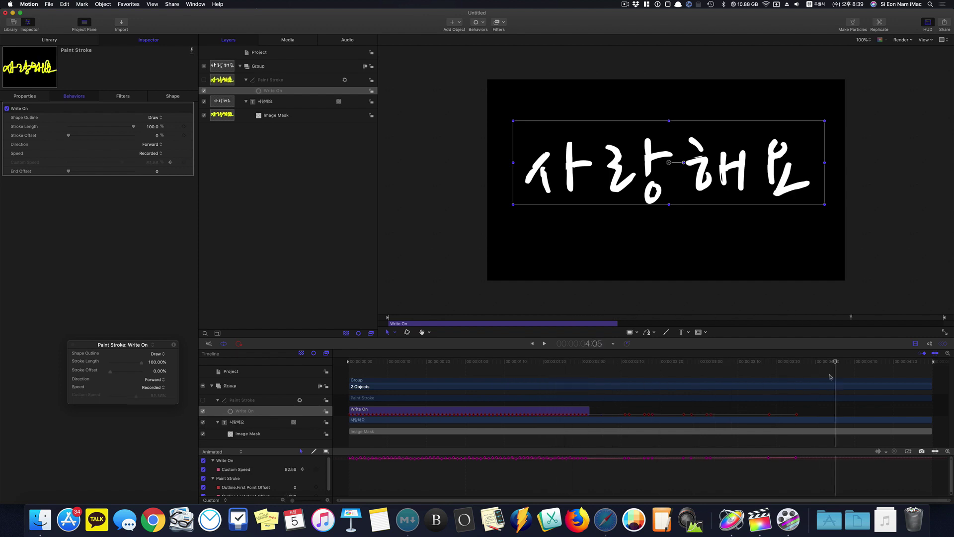
left_click_drag(835, 363, 348, 363)
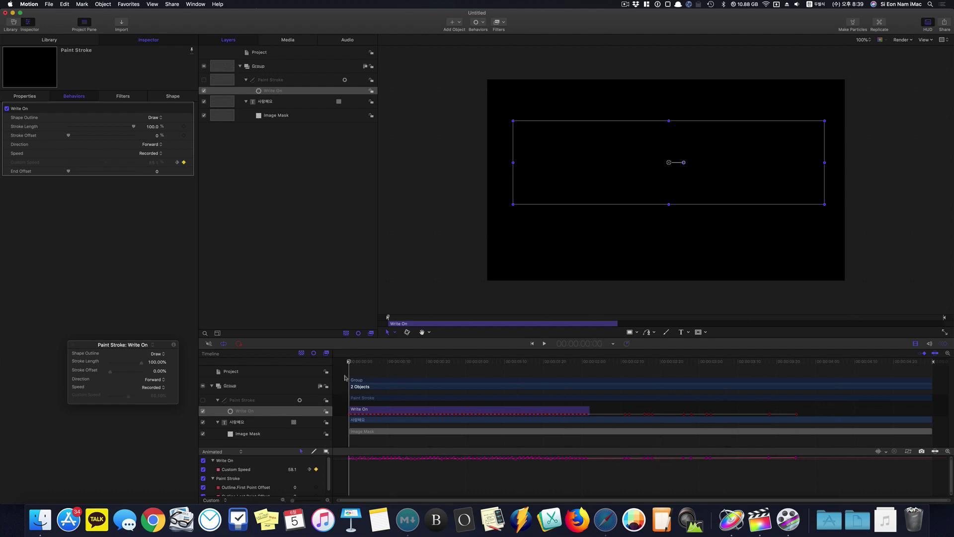
Step: Publish the title template as 손글씨 사랑해요 in the 자막1 category with no theme
left_click(49, 4)
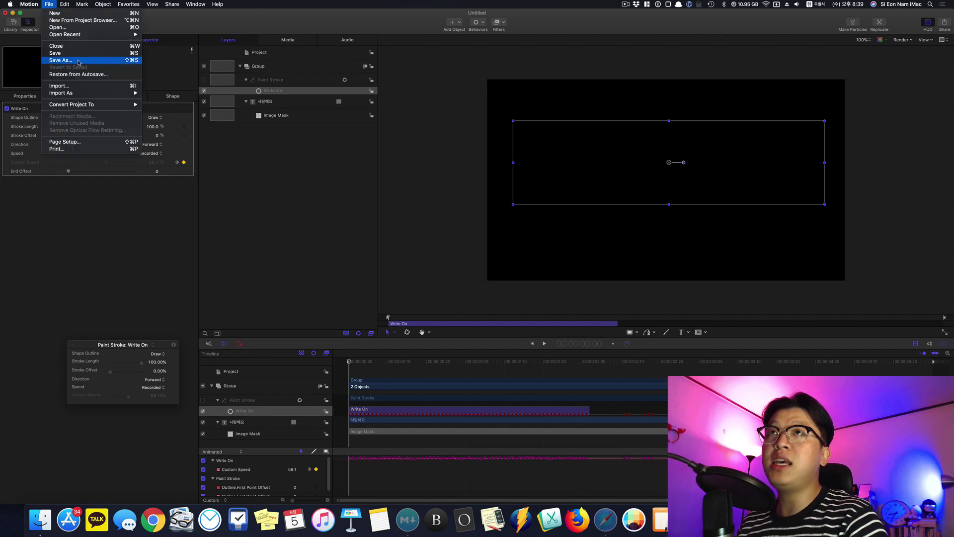
left_click(298, 157)
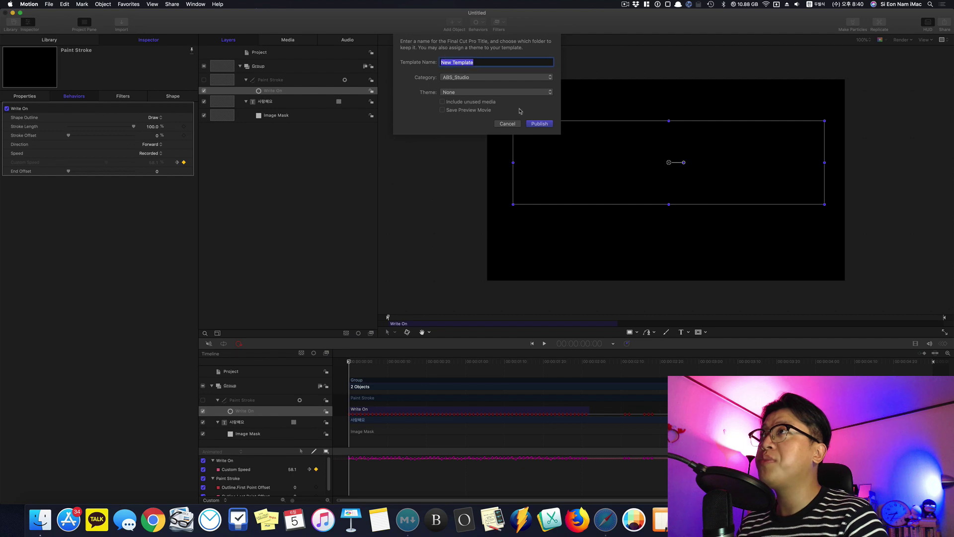
left_click(464, 79)
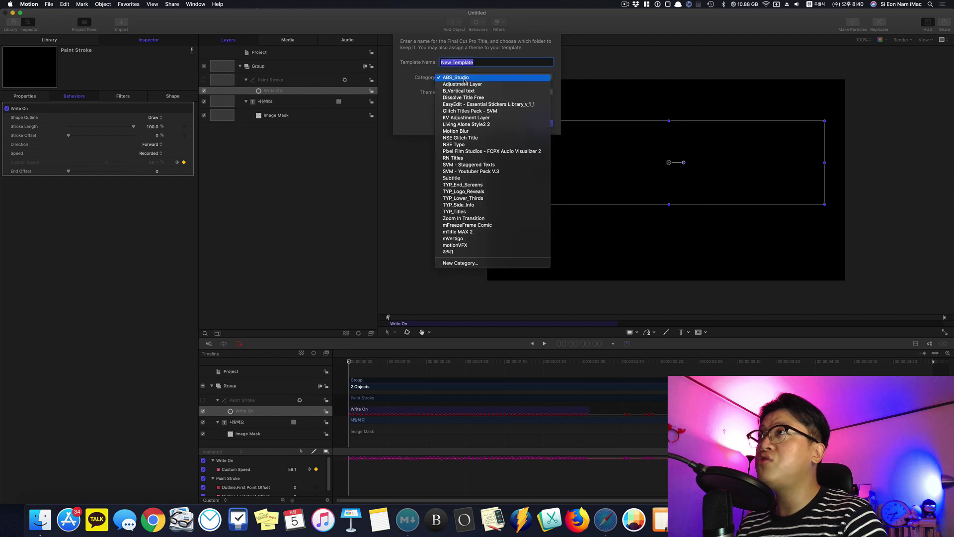
left_click(450, 251)
type("손글씨 사랑해요")
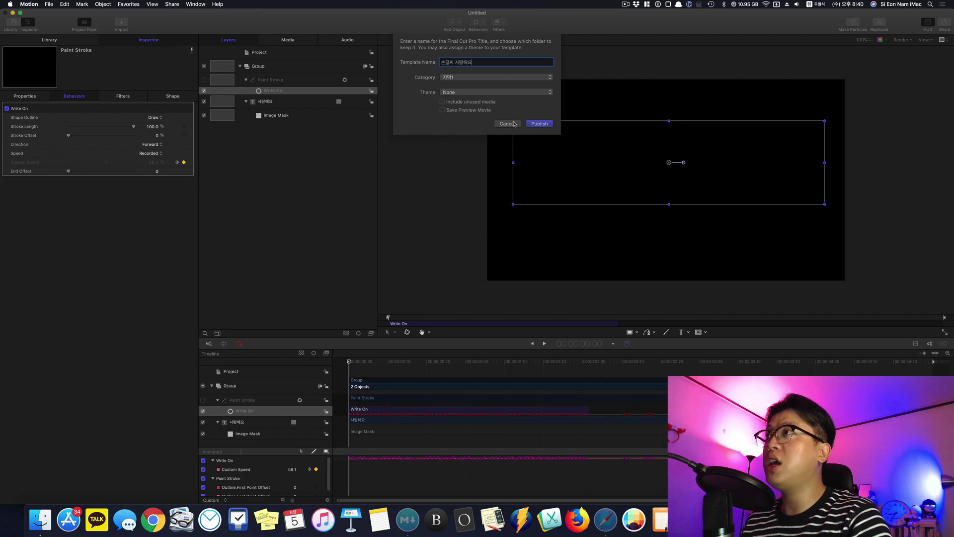
left_click(540, 124)
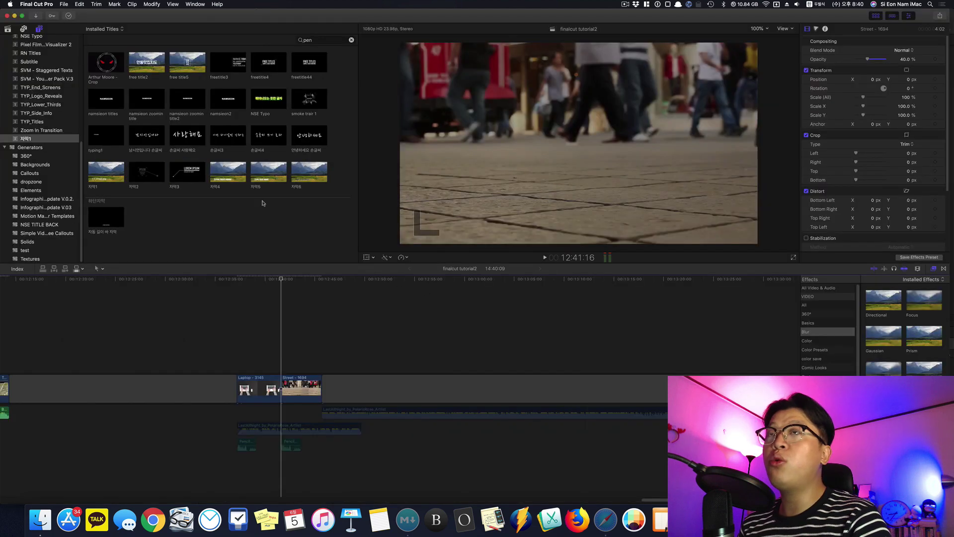
Step: In Final Cut Pro, preview the 손글씨 사랑해요 title from the 자막1 category
left_click(30, 139)
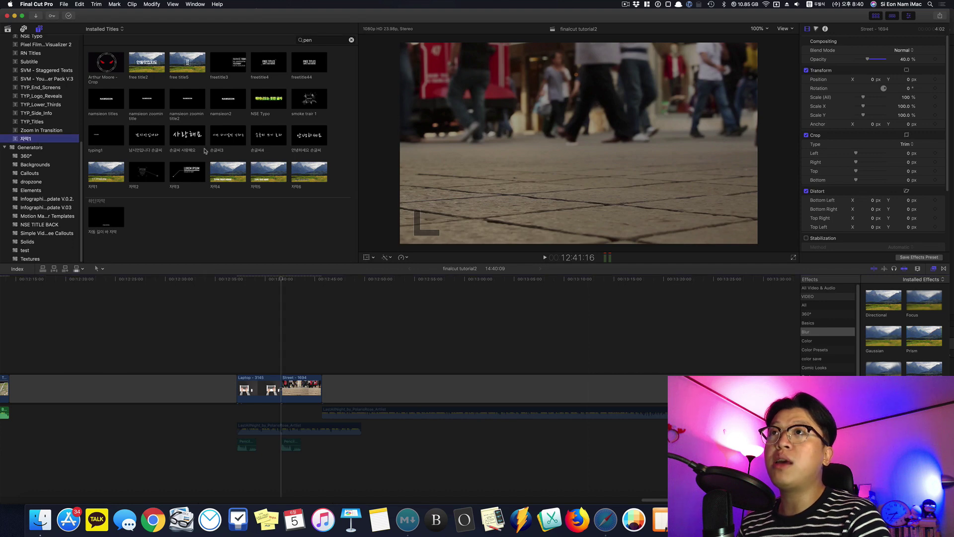
left_click(183, 143)
key("space")
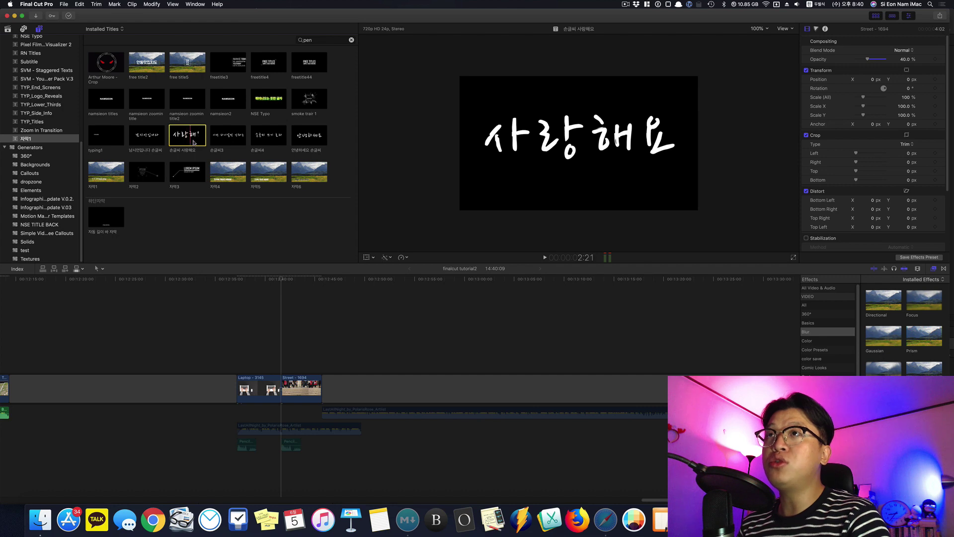
Step: Place the 손글씨 사랑해요 title above the Laptop clip, aligned to its start, and play the handwriting reveal
left_click_drag(185, 142, 281, 369)
left_click(270, 356)
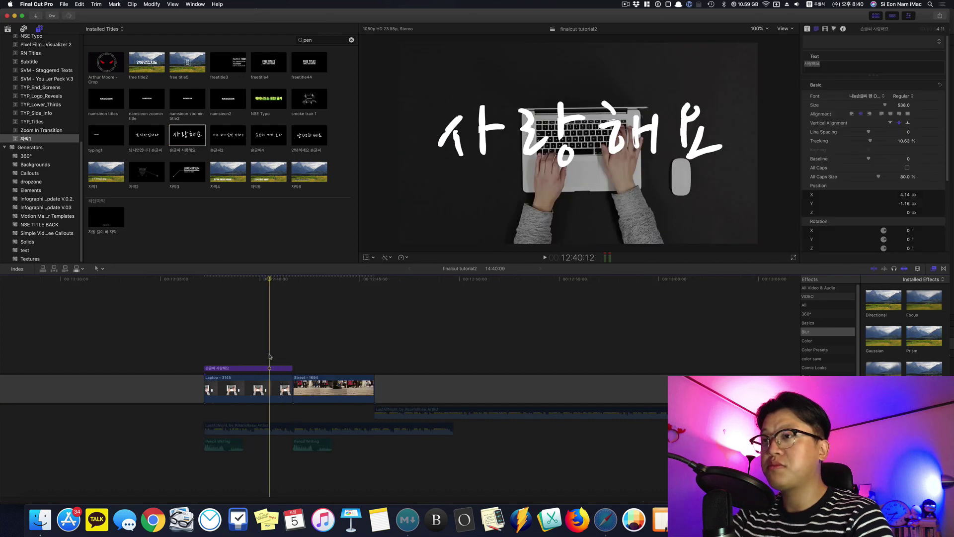
key("super+equal")
key("super+equal")
scroll(270, 353, "left", 5)
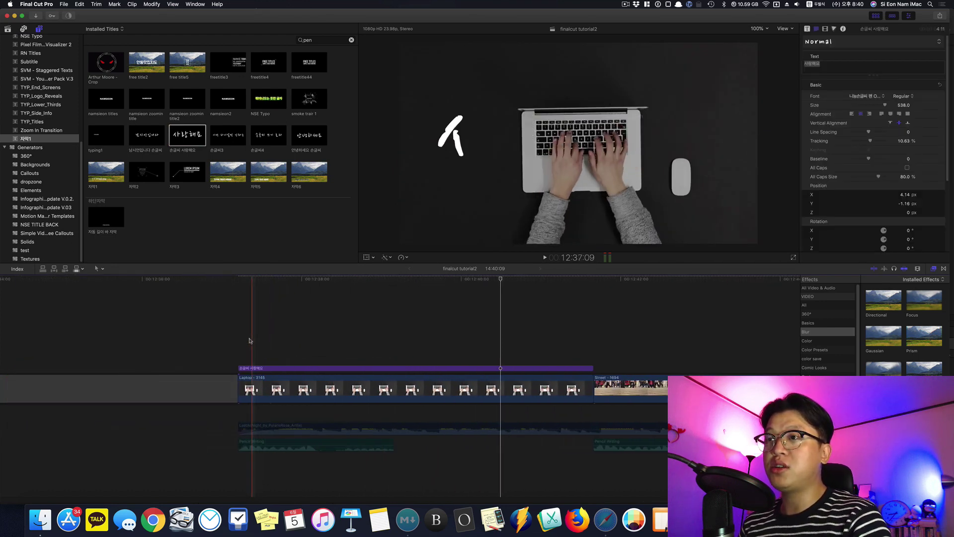
key("space")
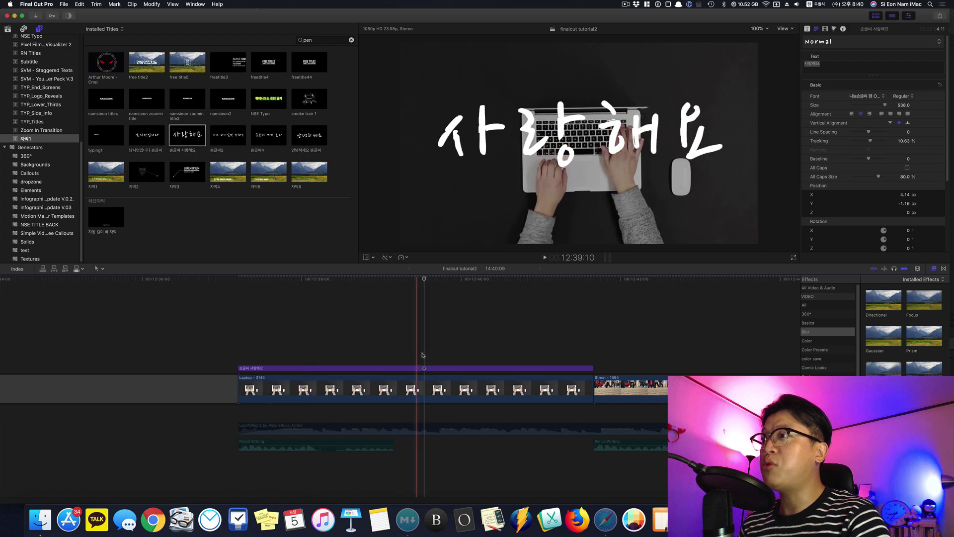
Step: Select the 사랑해요 title in the timeline and look through its text, face, outline and shadow settings
left_click(426, 368)
double_click(428, 368)
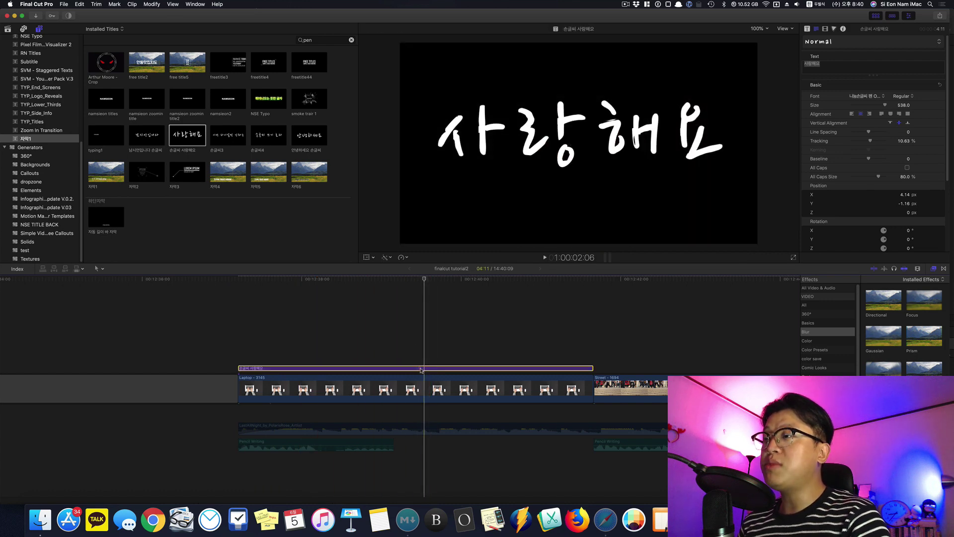
scroll(847, 177, "down", 5)
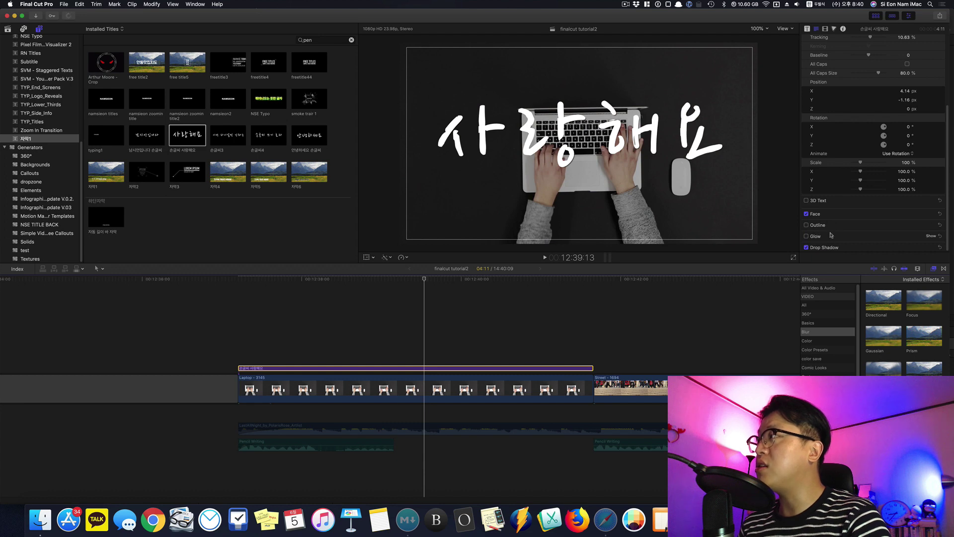
Step: Replay the handwriting reveal over the Laptop clip from the title's start and scrub back through it
left_click(239, 331)
key("space")
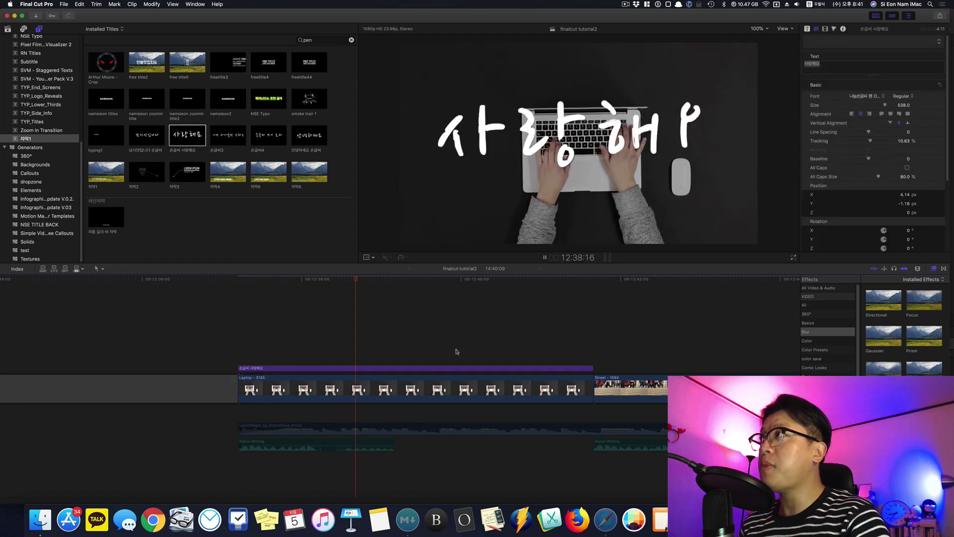
key("space")
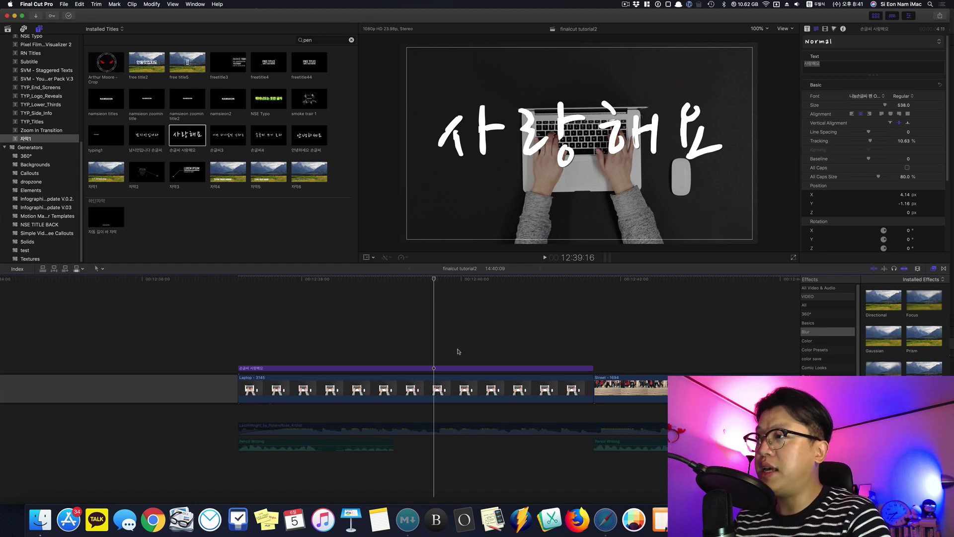
left_click_drag(418, 279, 402, 279)
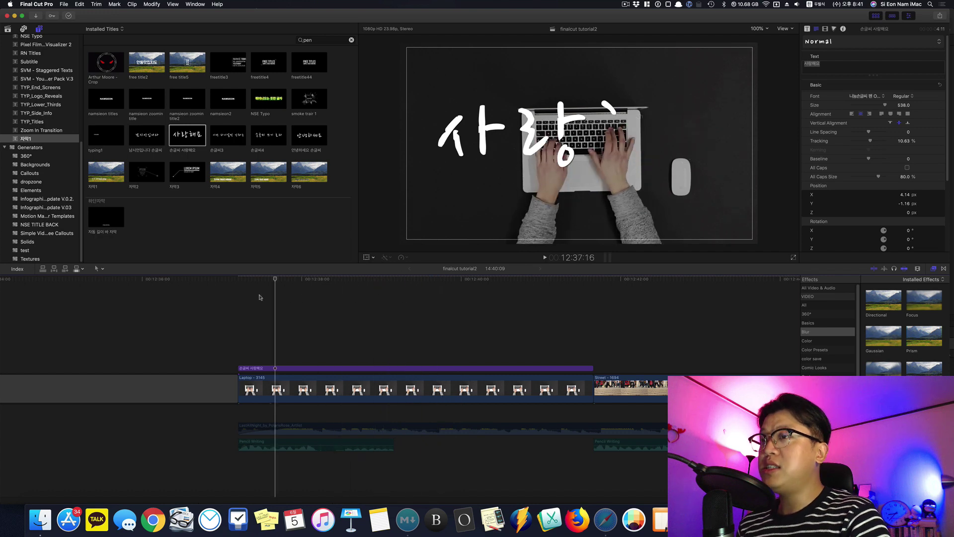
left_click(239, 300)
key("space")
key("space")
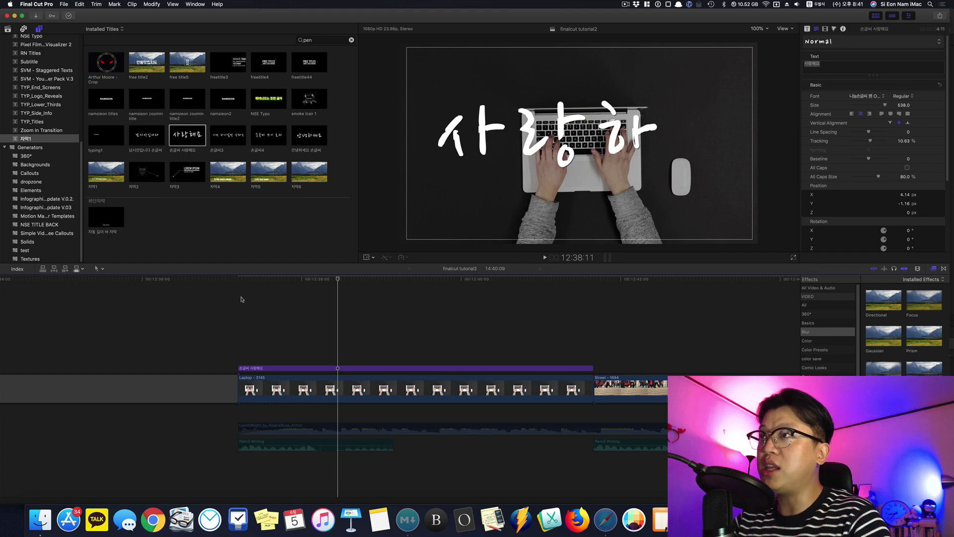
Step: Extend the end of the title over the Street clip to a duration of 6:08 and check the reveal's timing
left_click(589, 368)
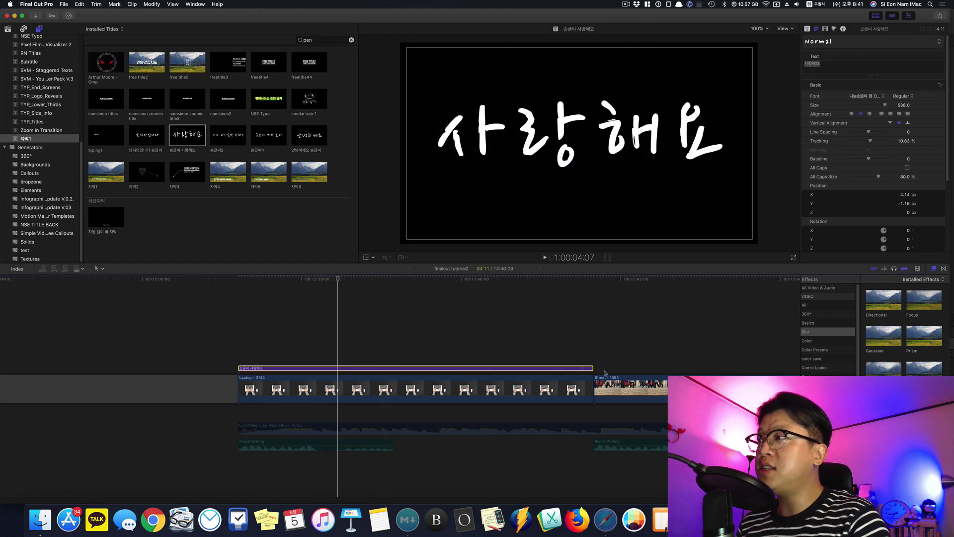
left_click_drag(594, 368, 742, 368)
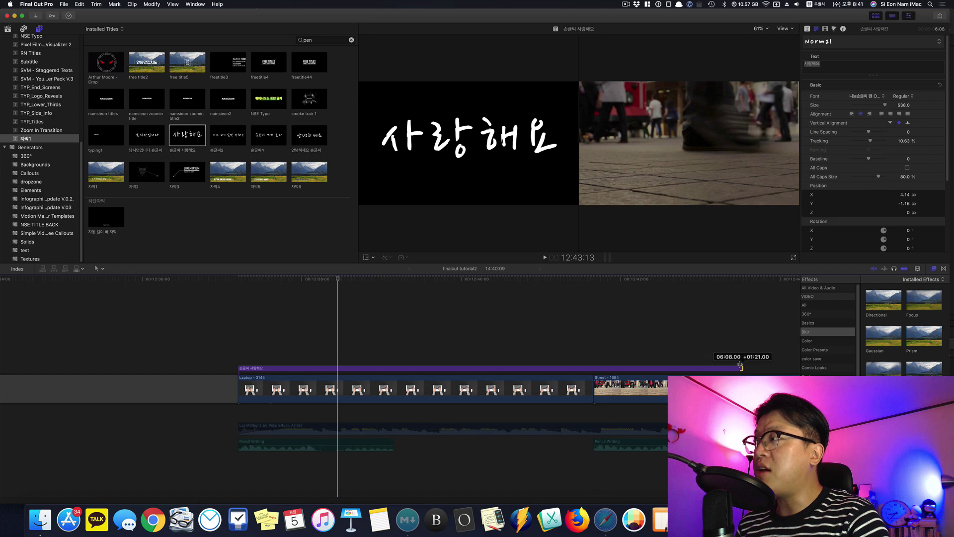
left_click(359, 329)
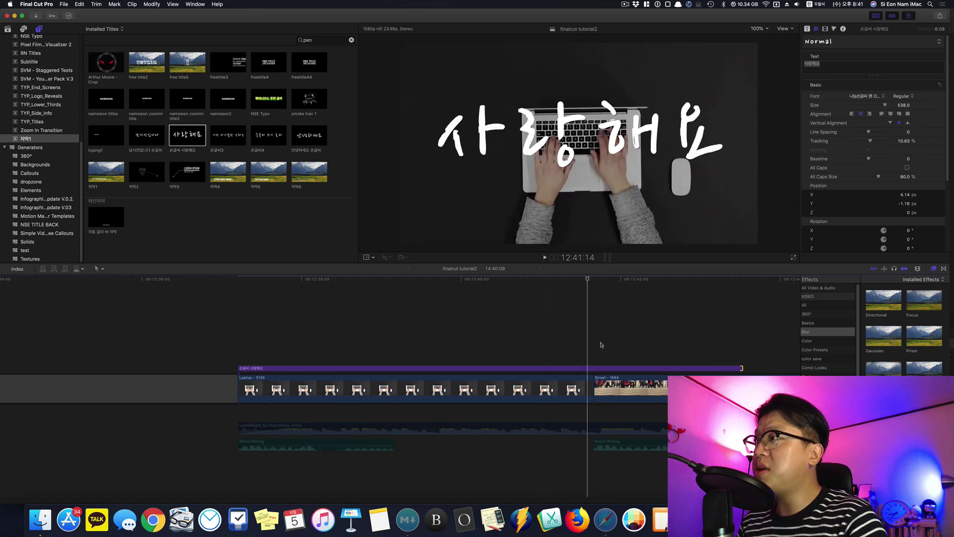
Step: Trim the end of the title back to a duration of 2:04 and check the faster reveal
left_click_drag(741, 369, 421, 368)
key("/")
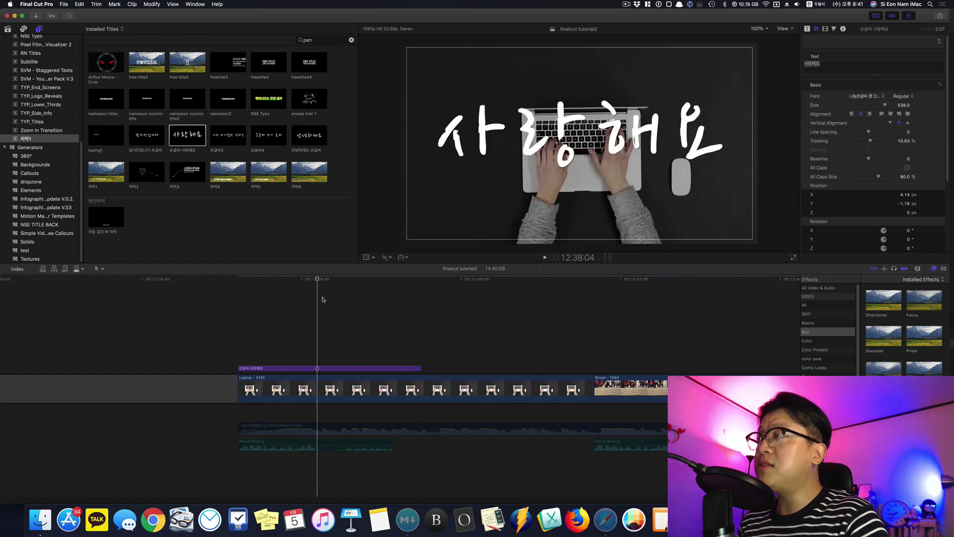
mouse_move(421, 369)
left_mouse_down()
mouse_move(557, 367)
mouse_move(410, 368)
left_mouse_up()
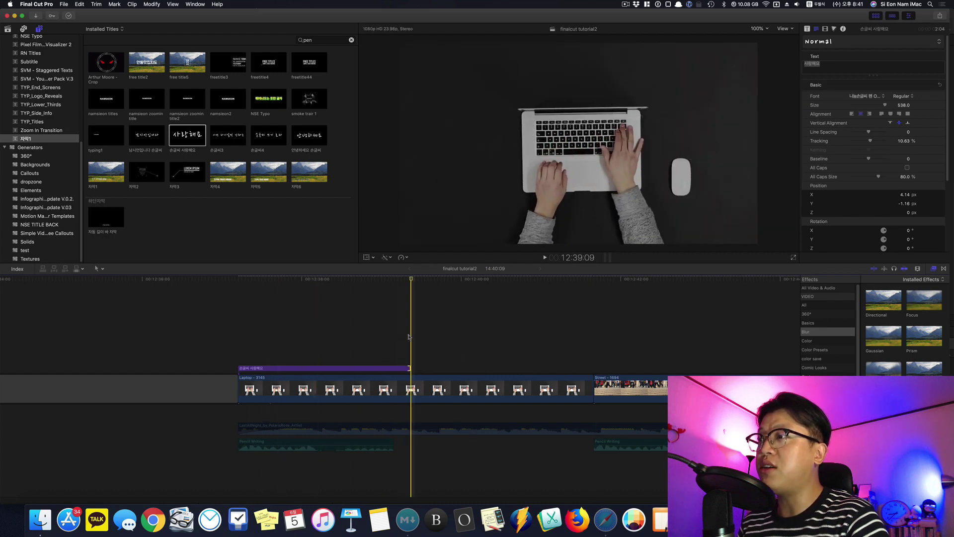
left_click(351, 342)
Step: Convert the shortened title into a new compound clip, keeping the suggested name and event
left_click(336, 369)
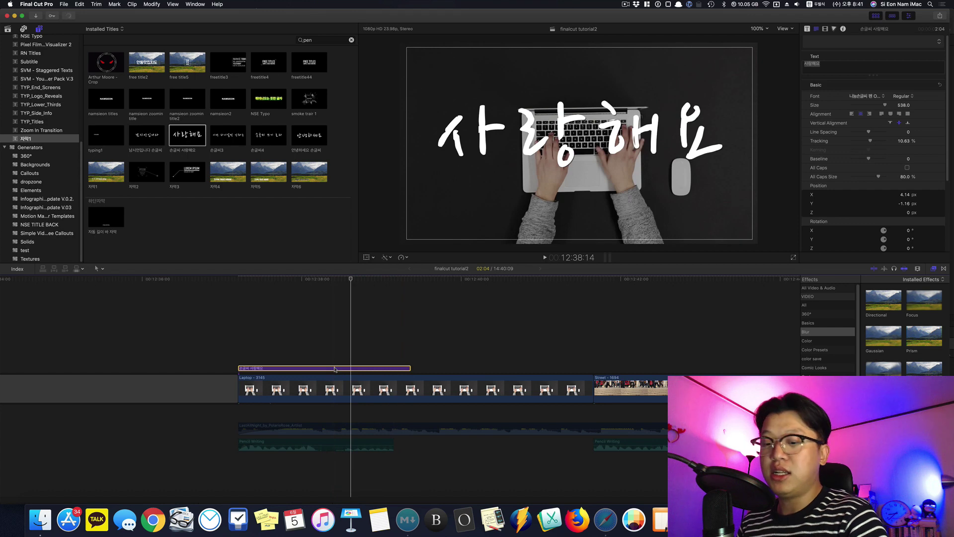
key("space")
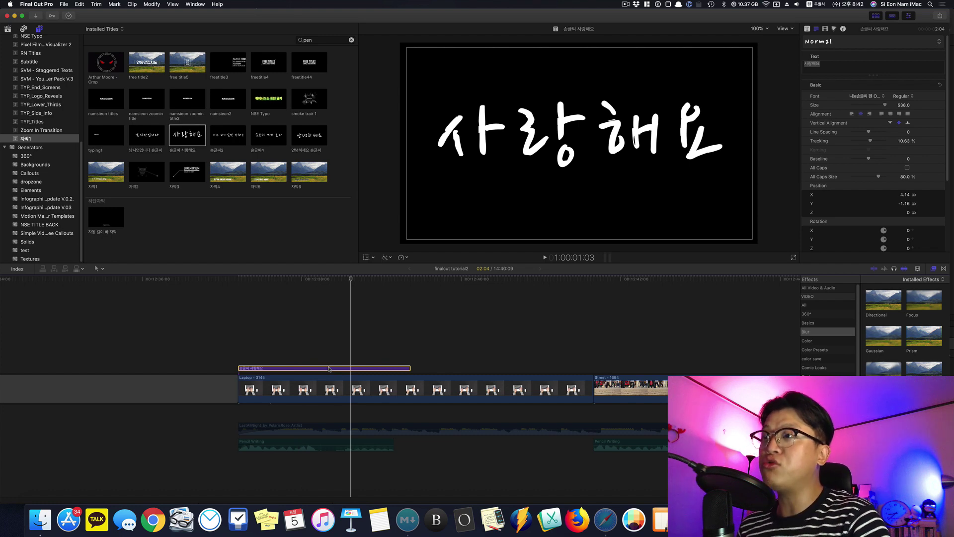
right_click(329, 369)
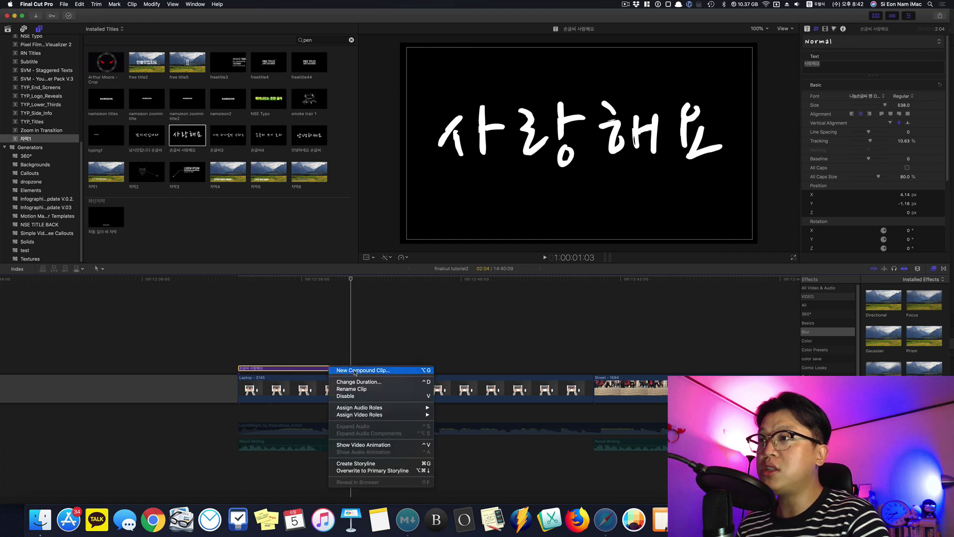
left_click(355, 370)
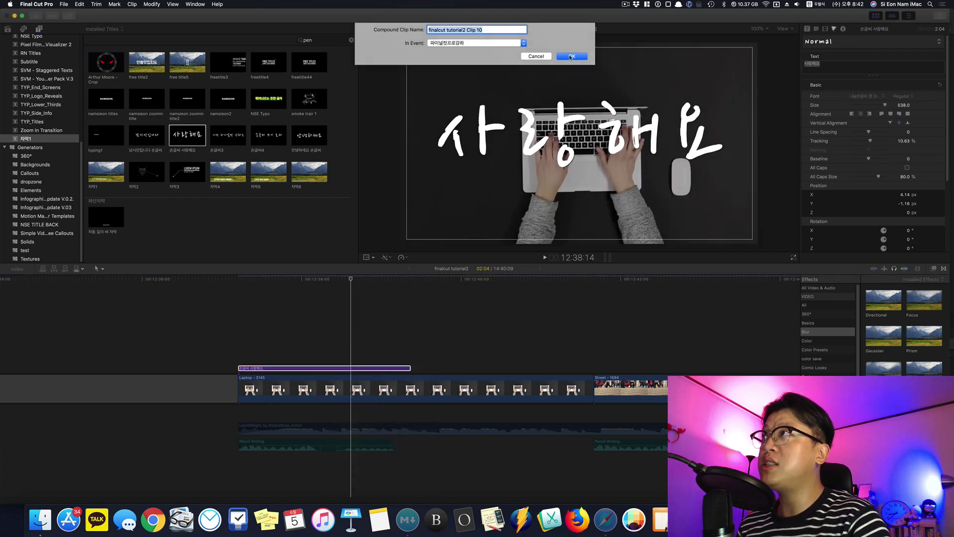
key("Return")
left_click(342, 358)
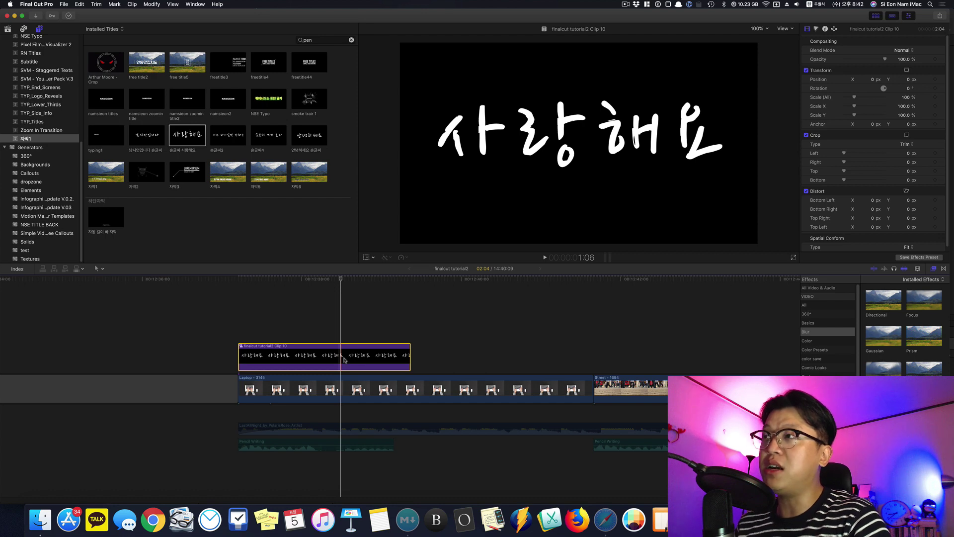
Step: Retime the compound clip to Slow 50% and scrub through the slowed handwriting reveal
left_click(350, 334)
mouse_move(410, 357)
left_mouse_down()
mouse_move(290, 357)
mouse_move(411, 357)
left_mouse_up()
left_click(382, 362)
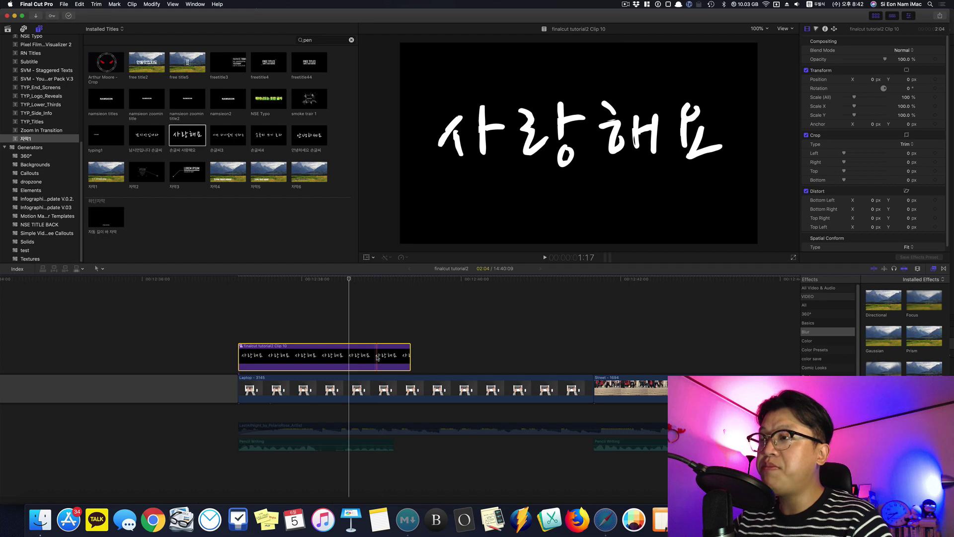
left_click(407, 258)
left_click(490, 268)
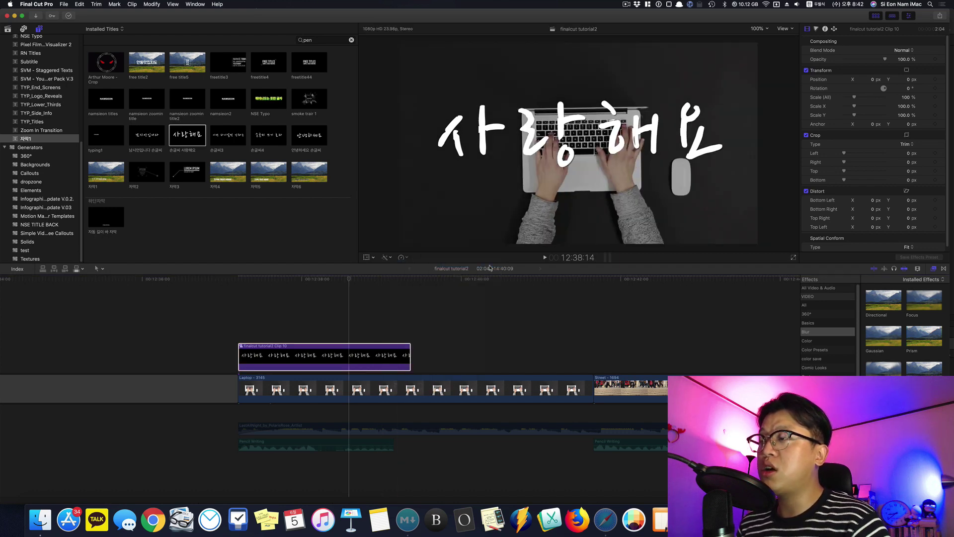
left_click(263, 291)
left_click_drag(263, 281, 310, 281)
left_click_drag(381, 303, 425, 309)
Step: Enable the Pencil2 Writing sound effect beneath the Laptop clip and return the playhead to the clip's start
left_click(333, 429)
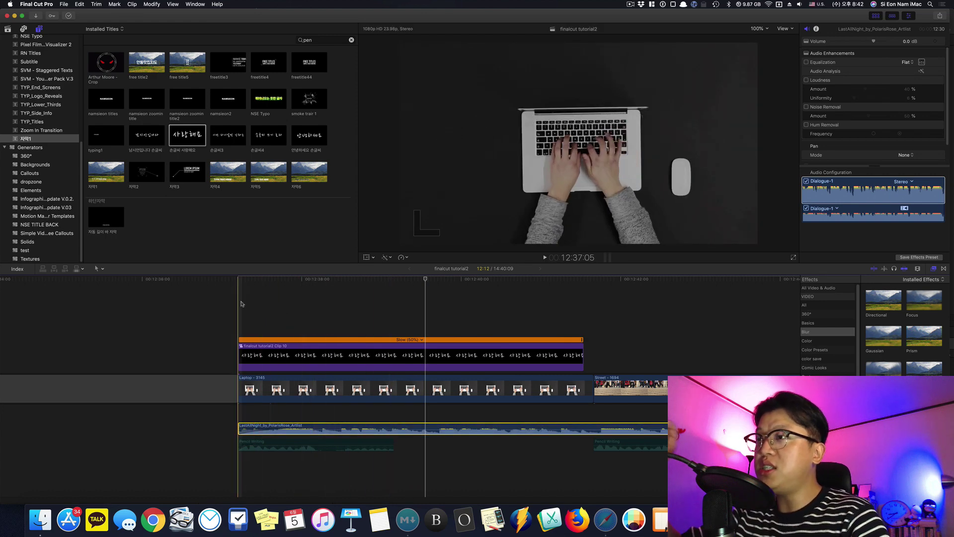
left_click(274, 440)
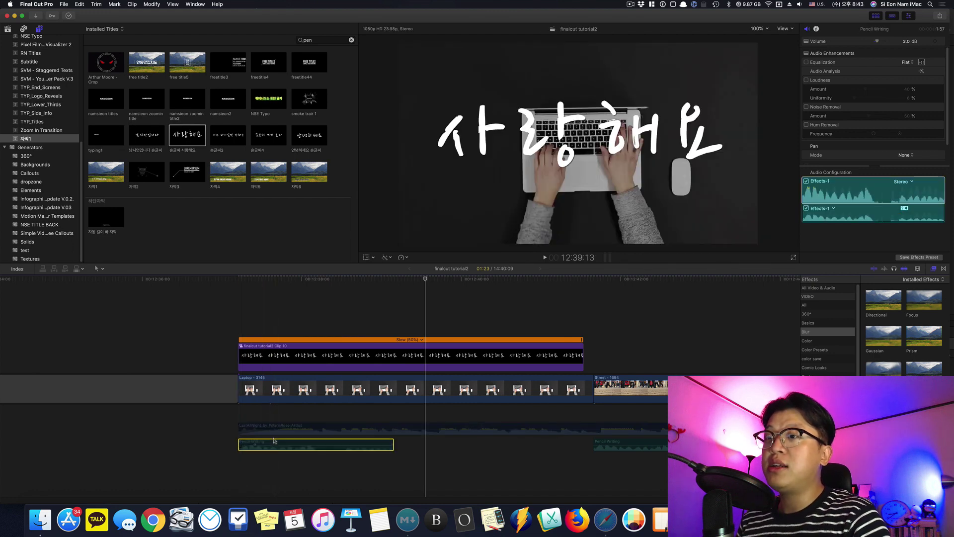
left_click(237, 310)
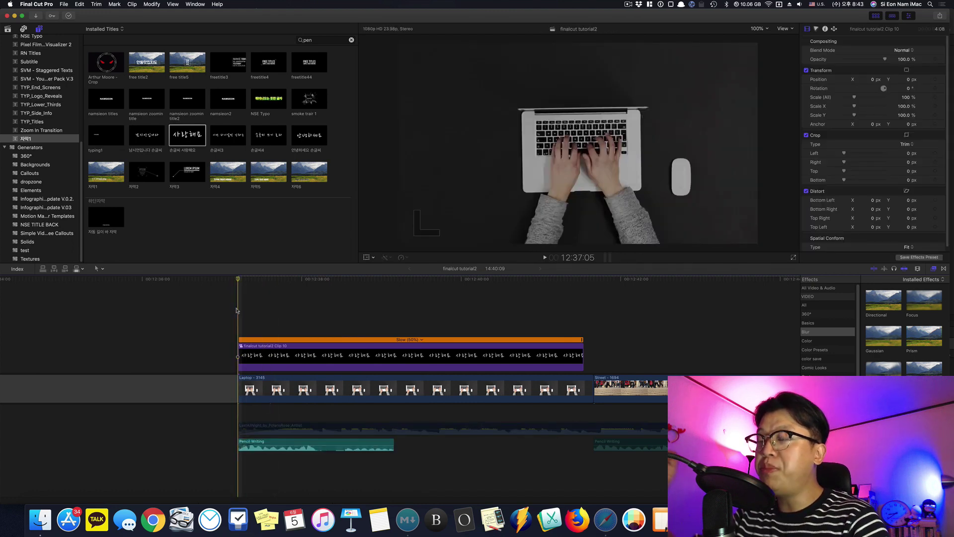